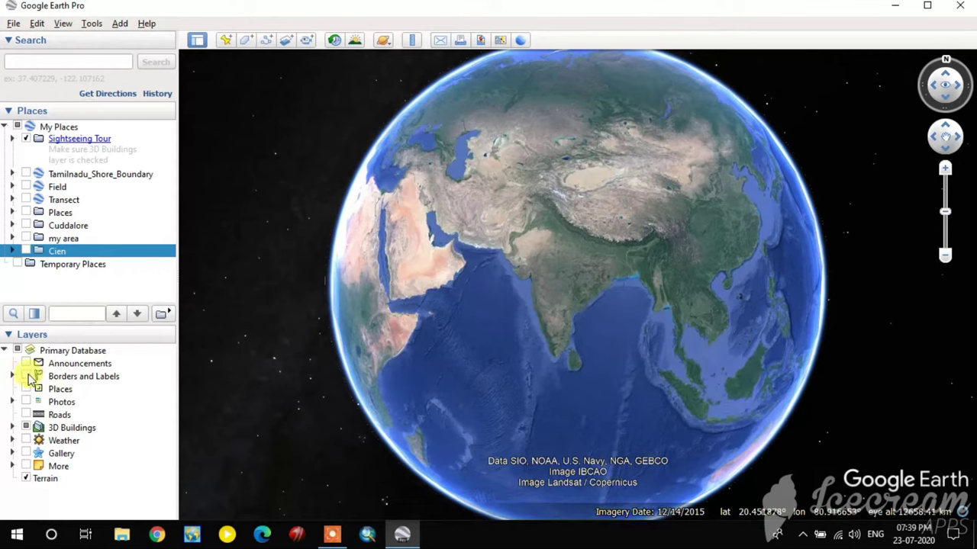
Step: Turn on the Borders and Labels, Places and Photos layers while zooming into western India
{"action": "left_click", "coordinate": [27, 377]}
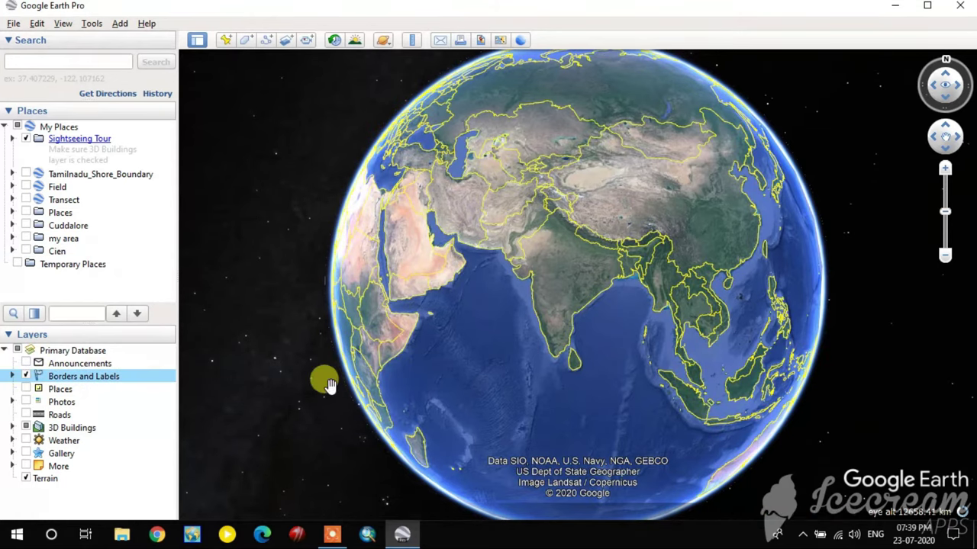
{"action": "left_click", "coordinate": [27, 390]}
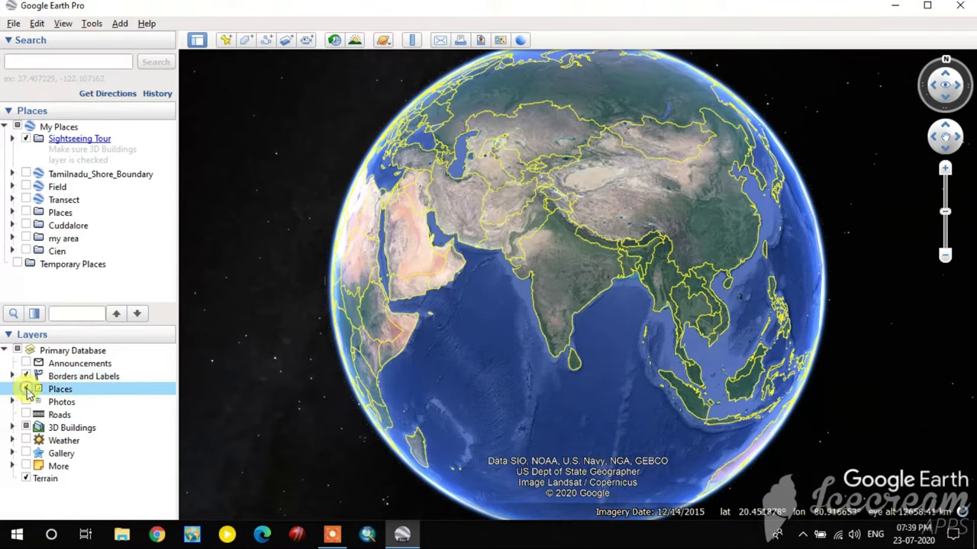
{"action": "double_click", "coordinate": [506, 270]}
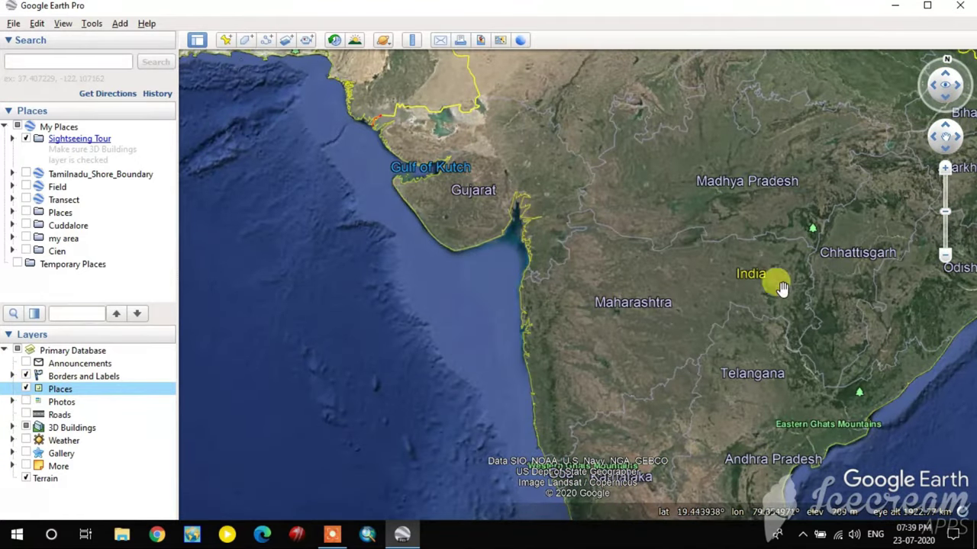
{"action": "left_click", "coordinate": [27, 402]}
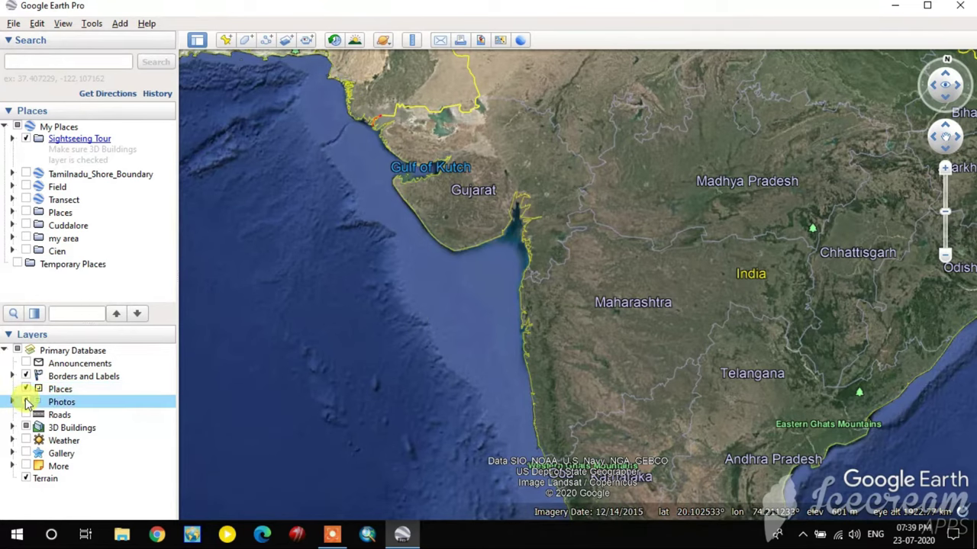
{"action": "double_click", "coordinate": [379, 188]}
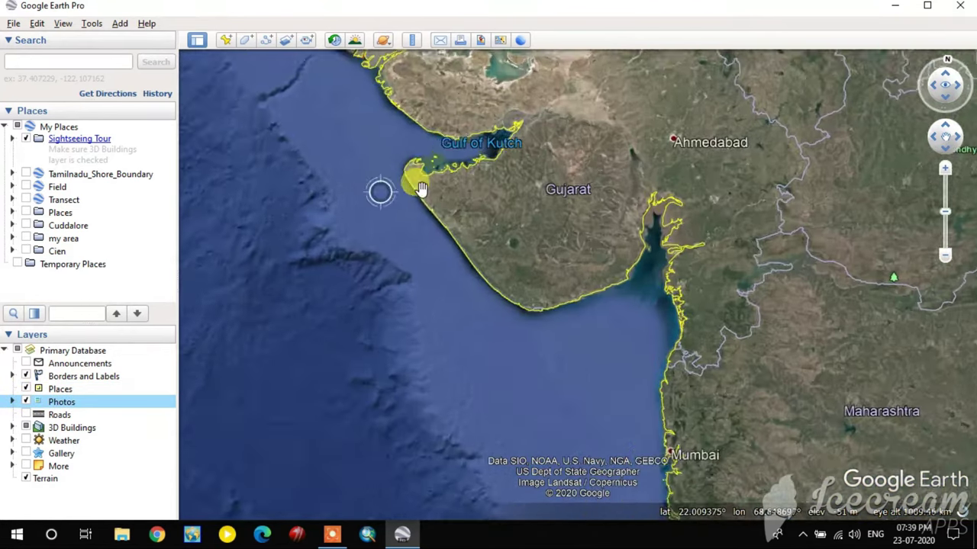
Step: Pan south along the Gujarat coast and zoom in on the Mumbai area
{"action": "left_click_drag", "start_coordinate": [380, 192], "coordinate": [536, 179]}
{"action": "left_click_drag", "start_coordinate": [605, 187], "coordinate": [616, 359]}
{"action": "left_click_drag", "start_coordinate": [595, 320], "coordinate": [425, 87]}
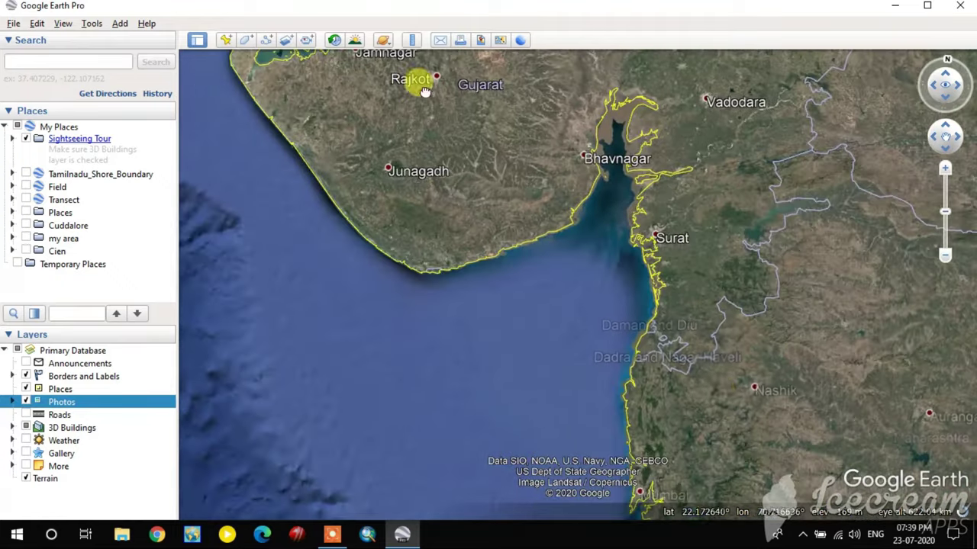
{"action": "left_click_drag", "start_coordinate": [718, 388], "coordinate": [612, 162]}
{"action": "double_click", "coordinate": [544, 260]}
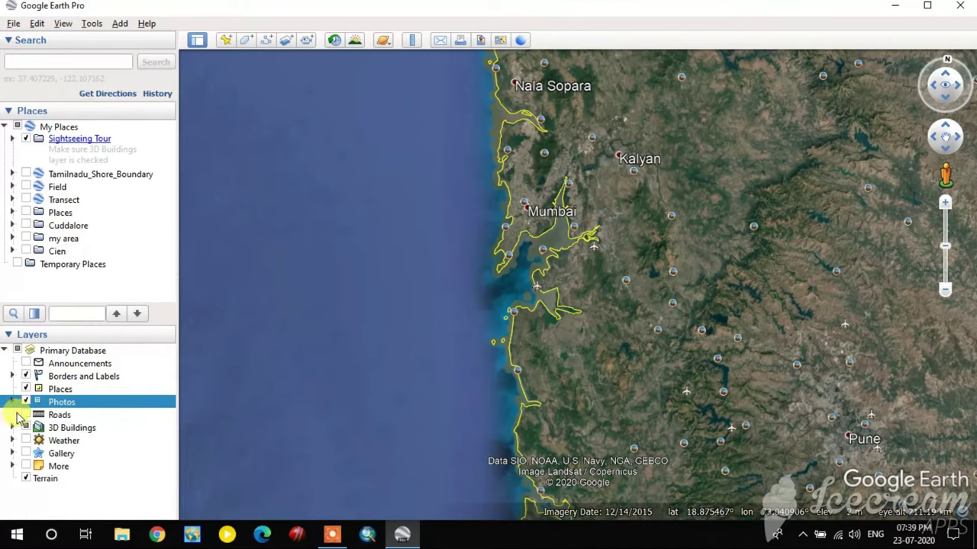
Step: Turn on the Roads layer and frame the sea west of Mumbai
{"action": "left_click", "coordinate": [26, 415]}
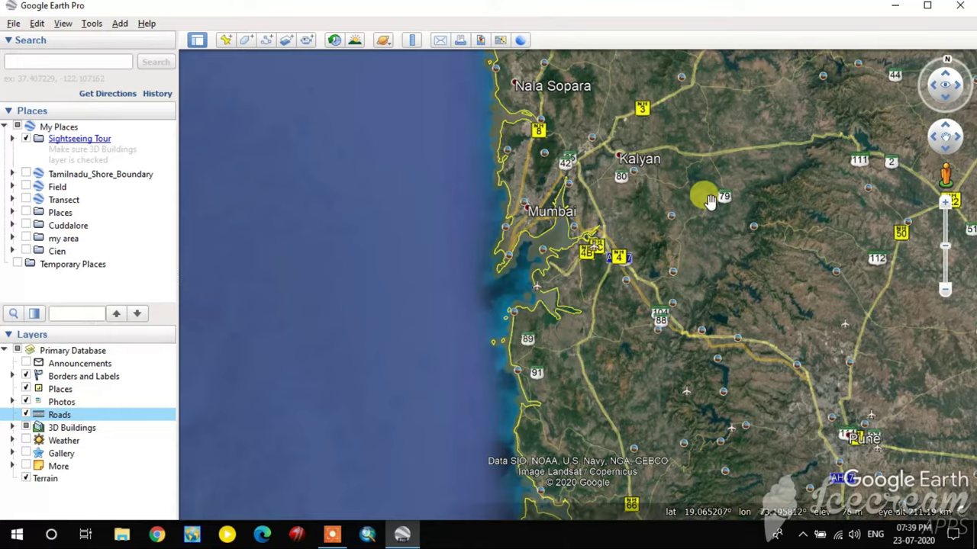
{"action": "scroll", "coordinate": [706, 198], "scroll_direction": "down", "scroll_amount": 2}
{"action": "scroll", "coordinate": [710, 202], "scroll_direction": "down", "scroll_amount": 2}
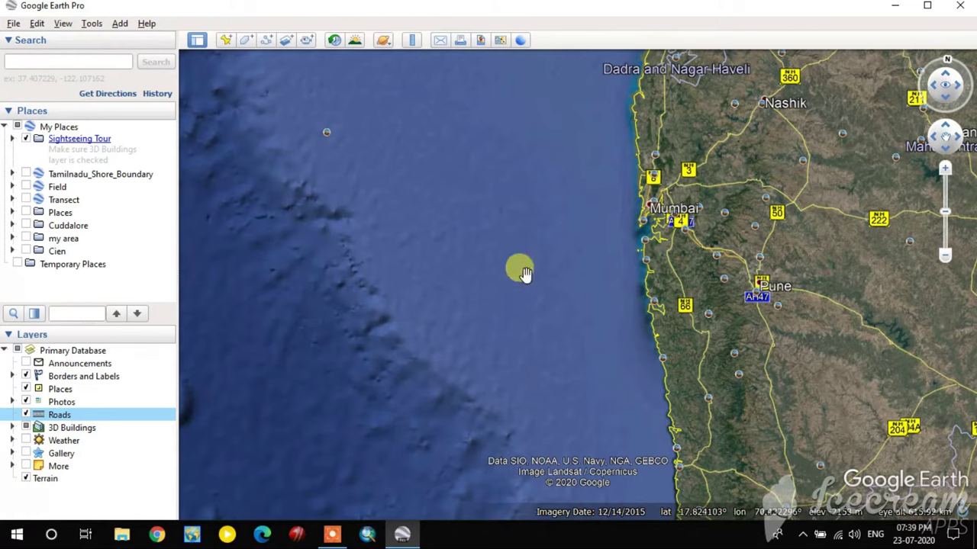
{"action": "left_click_drag", "start_coordinate": [664, 164], "coordinate": [619, 263]}
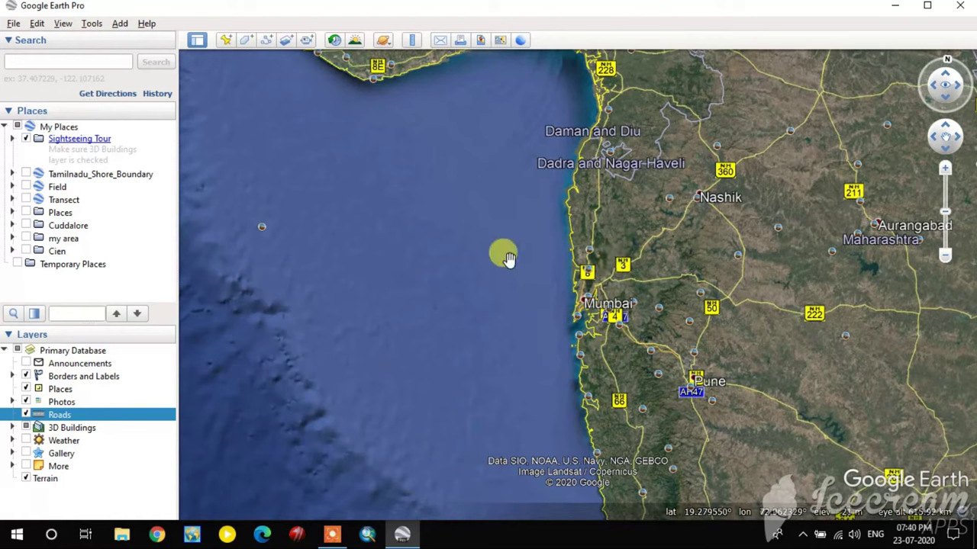
{"action": "left_click", "coordinate": [247, 40]}
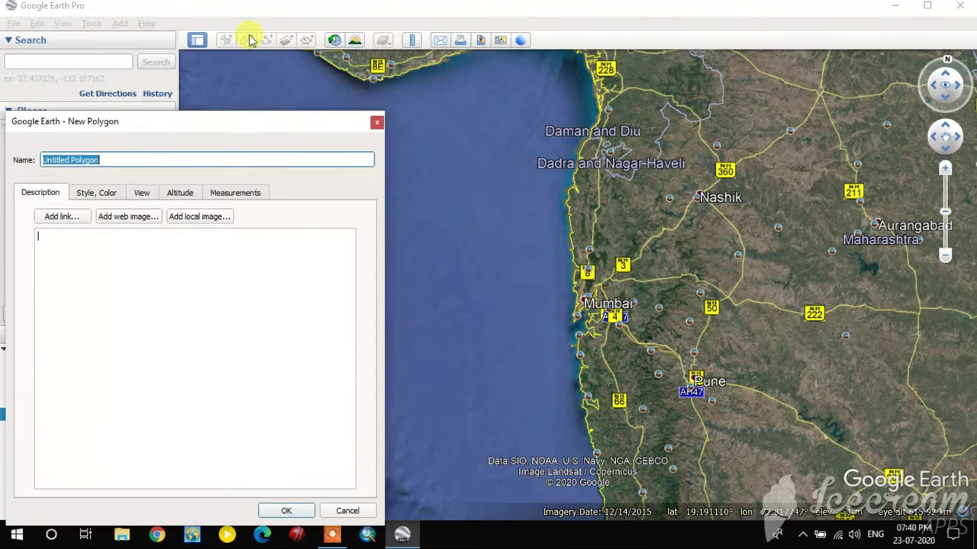
{"action": "left_click", "coordinate": [377, 123]}
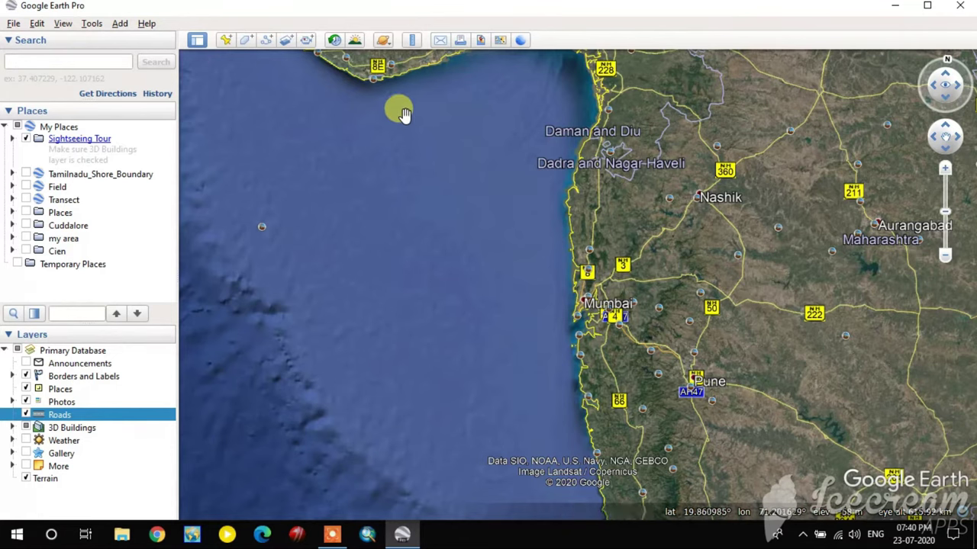
Step: Open the Ruler, move its window aside, and zoom in on Mumbai
{"action": "left_click", "coordinate": [412, 42]}
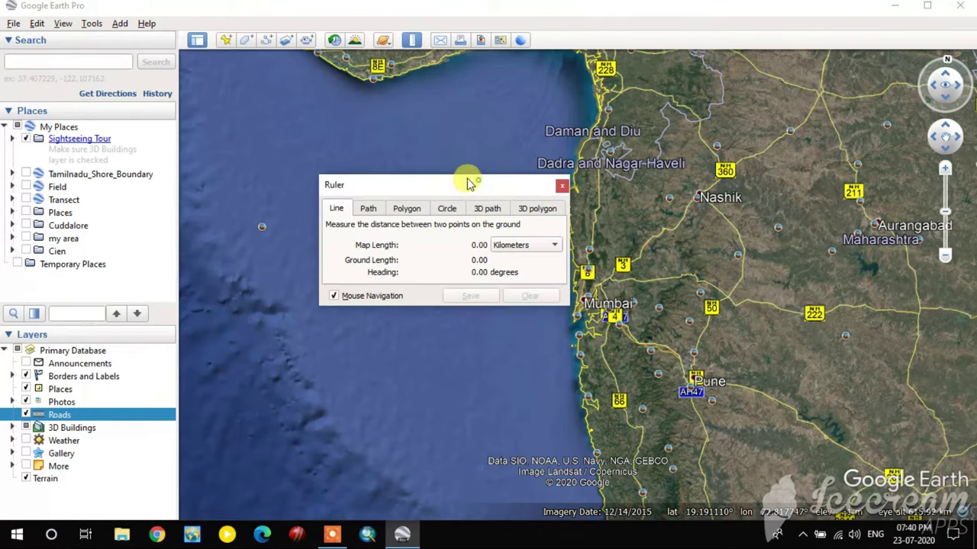
{"action": "left_click_drag", "start_coordinate": [463, 184], "coordinate": [350, 134]}
{"action": "double_click", "coordinate": [615, 286]}
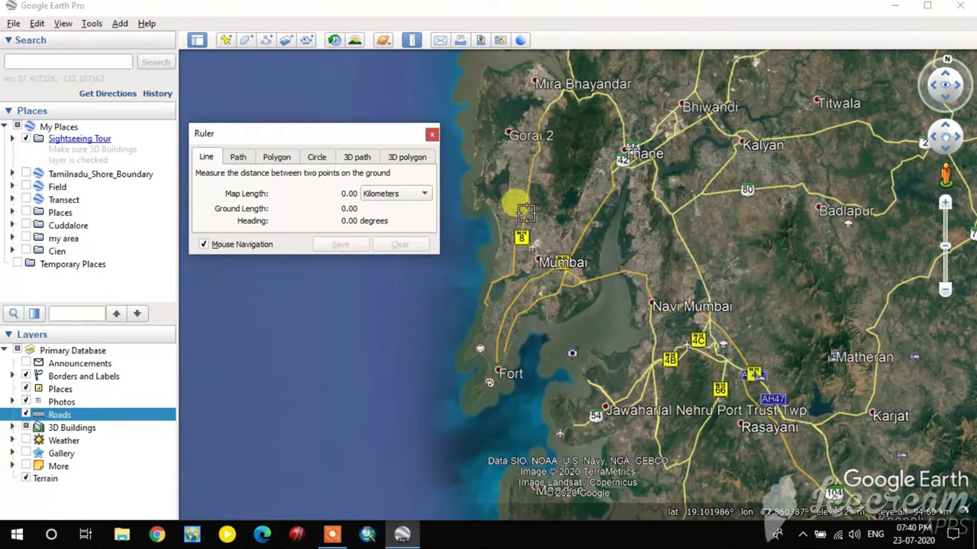
Step: Measure the 13.07 km line from Gorai 2 to near Mumbai, then close the Ruler
{"action": "left_click", "coordinate": [533, 153]}
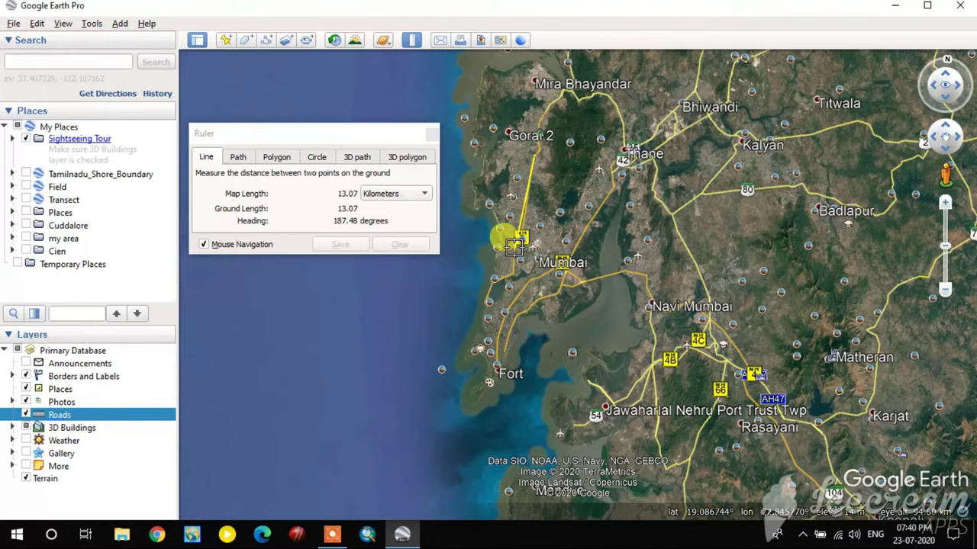
{"action": "left_click", "coordinate": [514, 245]}
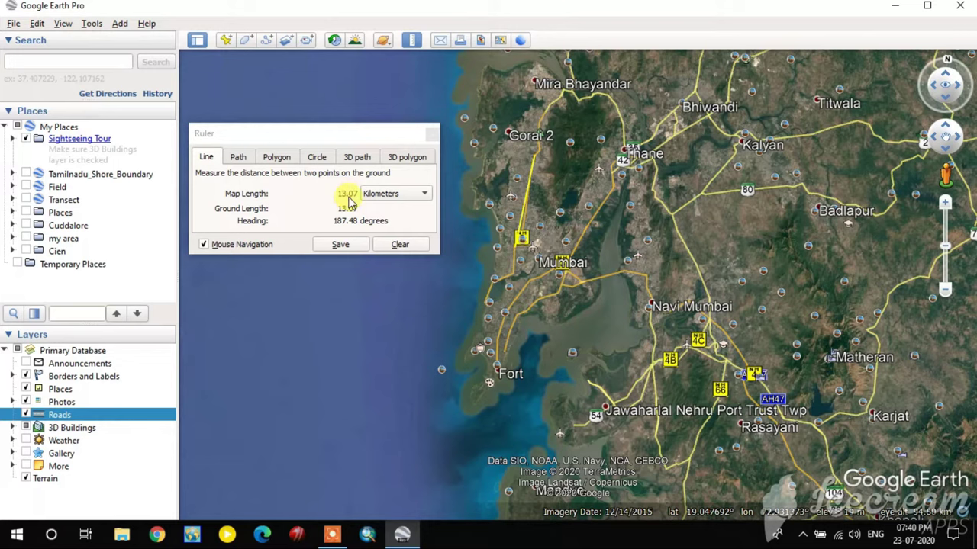
{"action": "left_click", "coordinate": [432, 139]}
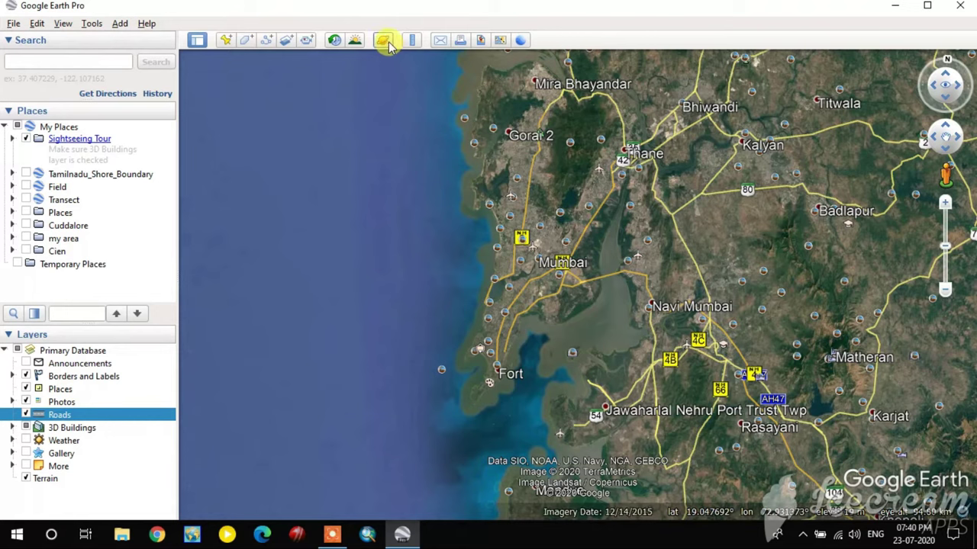
Step: Show historical imagery and step the time slider back through 2011 to 2010
{"action": "left_click", "coordinate": [336, 42]}
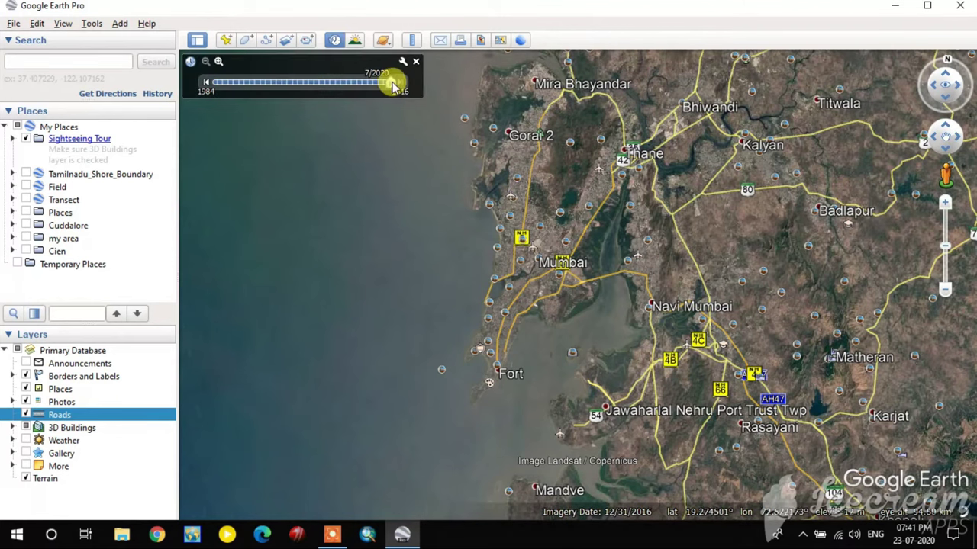
{"action": "left_click_drag", "start_coordinate": [393, 87], "coordinate": [374, 87]}
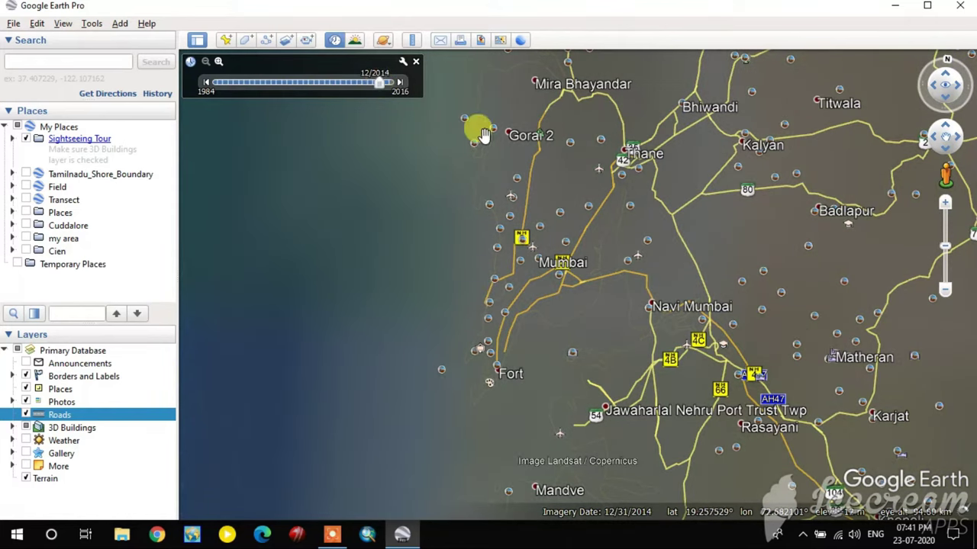
{"action": "scroll", "coordinate": [530, 227], "scroll_direction": "down", "scroll_amount": 2}
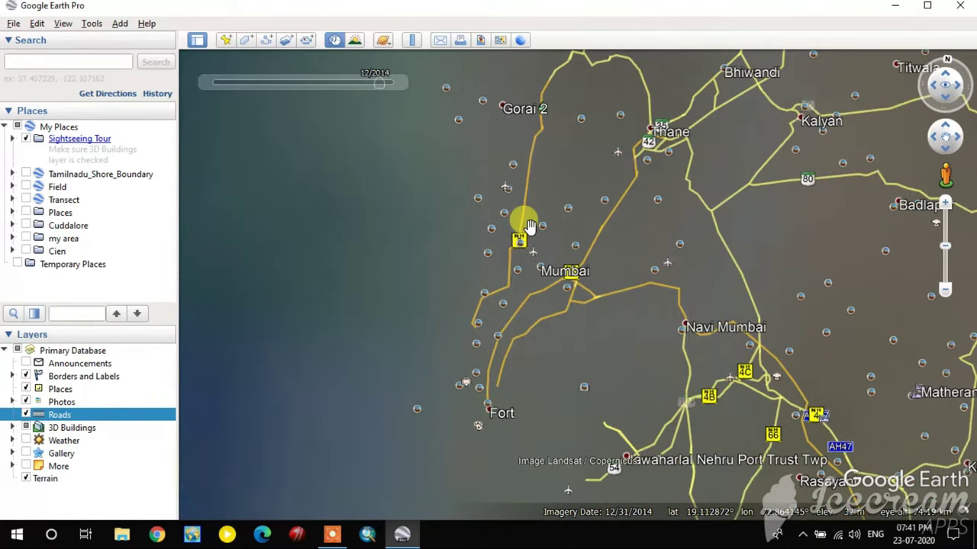
{"action": "scroll", "coordinate": [530, 226], "scroll_direction": "up", "scroll_amount": 3}
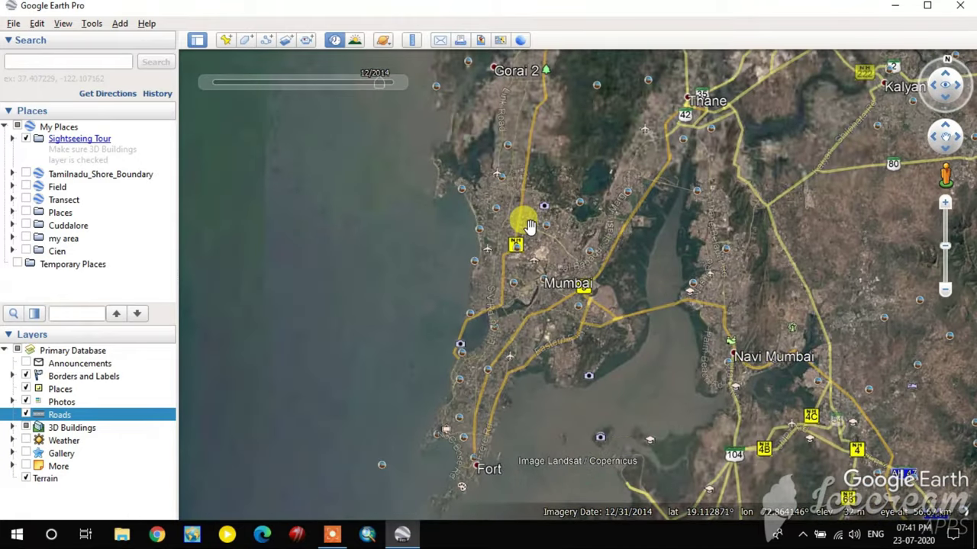
{"action": "mouse_move", "coordinate": [379, 88]}
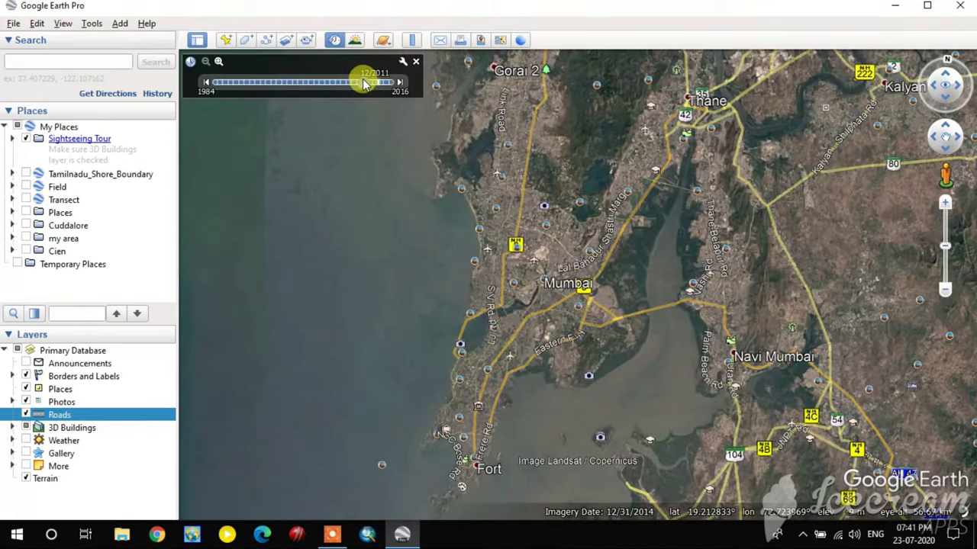
{"action": "left_click_drag", "start_coordinate": [364, 84], "coordinate": [356, 82]}
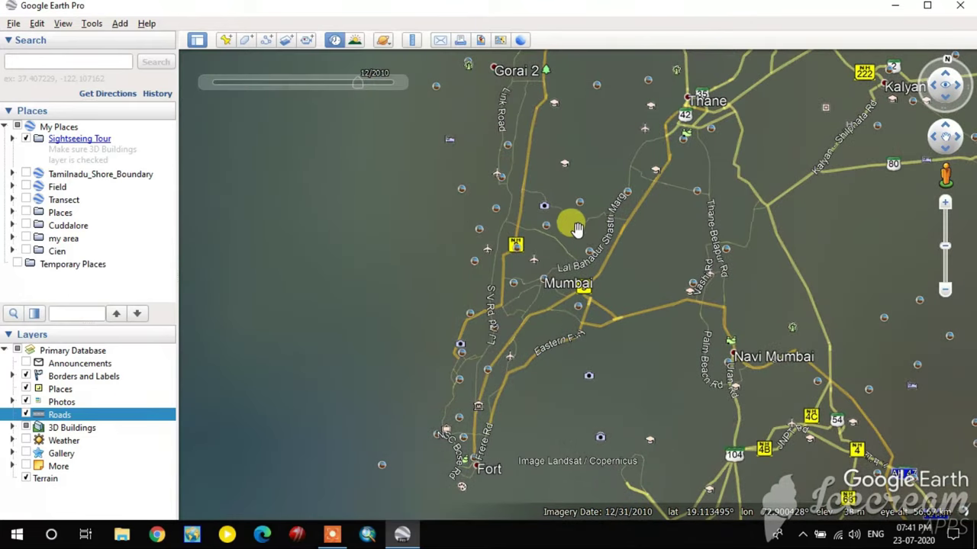
Step: Zoom around Mumbai in the 2010 imagery, then return to the current 4/26/2020 imagery
{"action": "mouse_move", "coordinate": [363, 88]}
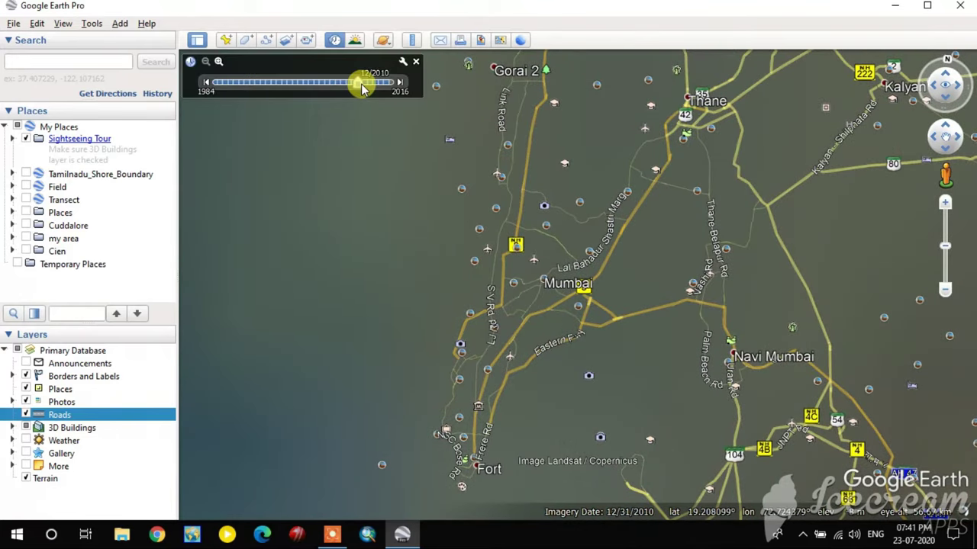
{"action": "scroll", "coordinate": [535, 233], "scroll_direction": "up", "scroll_amount": 3}
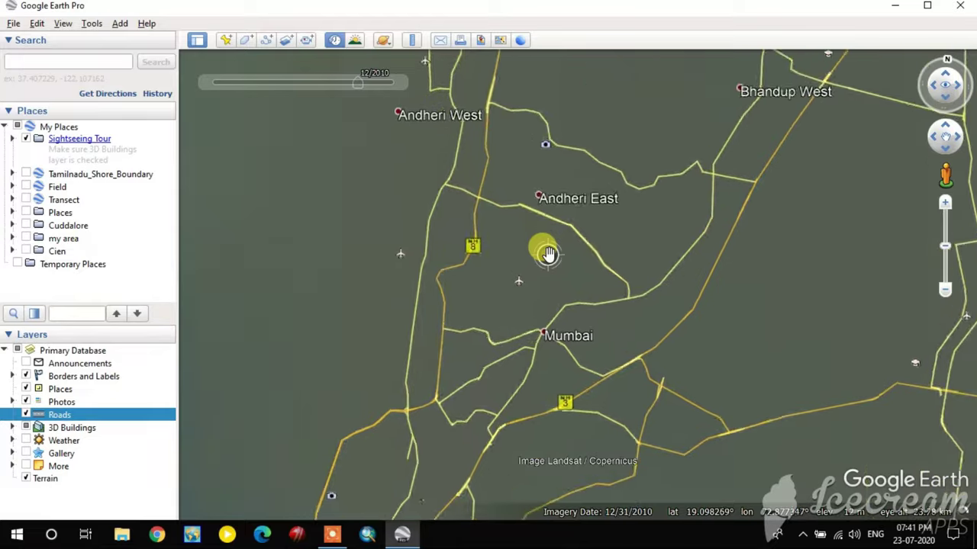
{"action": "scroll", "coordinate": [548, 254], "scroll_direction": "down", "scroll_amount": 2}
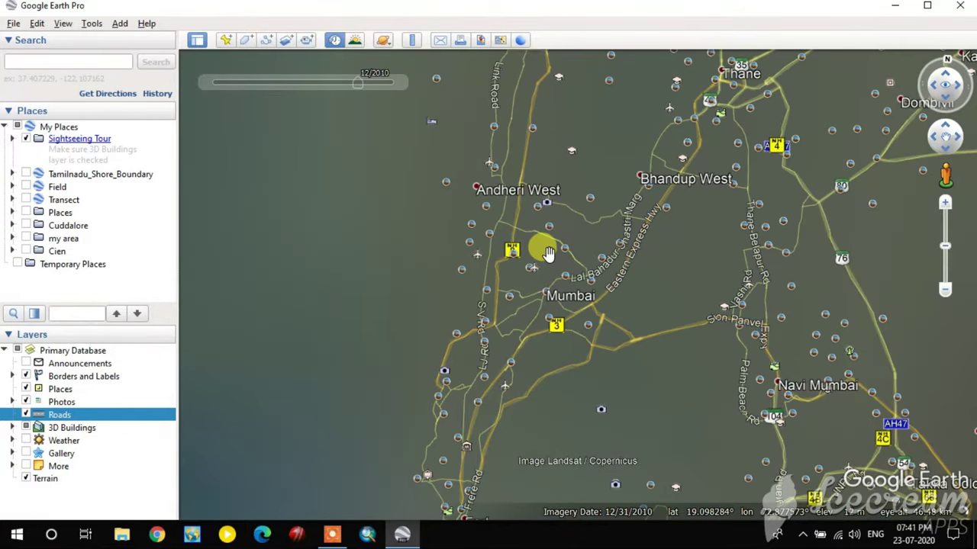
{"action": "scroll", "coordinate": [548, 254], "scroll_direction": "up", "scroll_amount": 1}
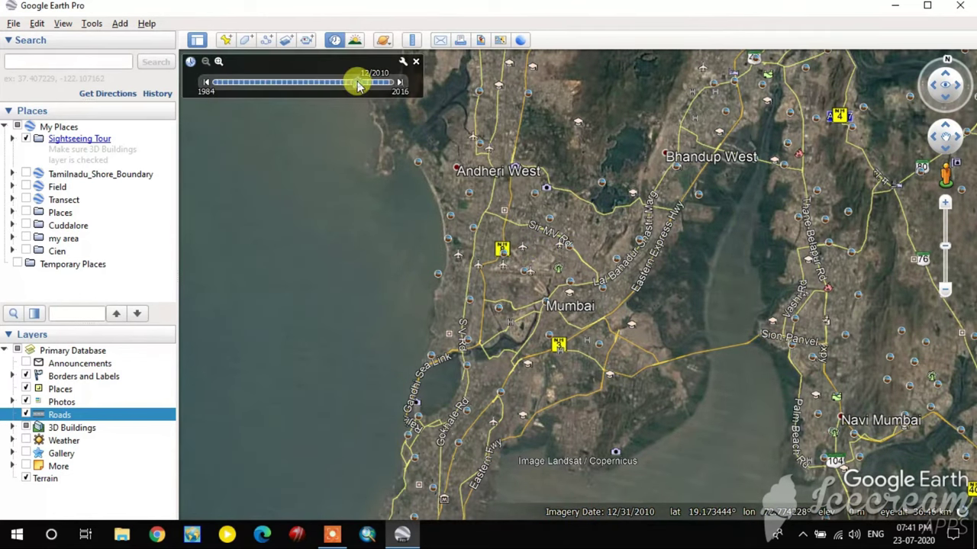
{"action": "left_click_drag", "start_coordinate": [359, 84], "coordinate": [400, 83]}
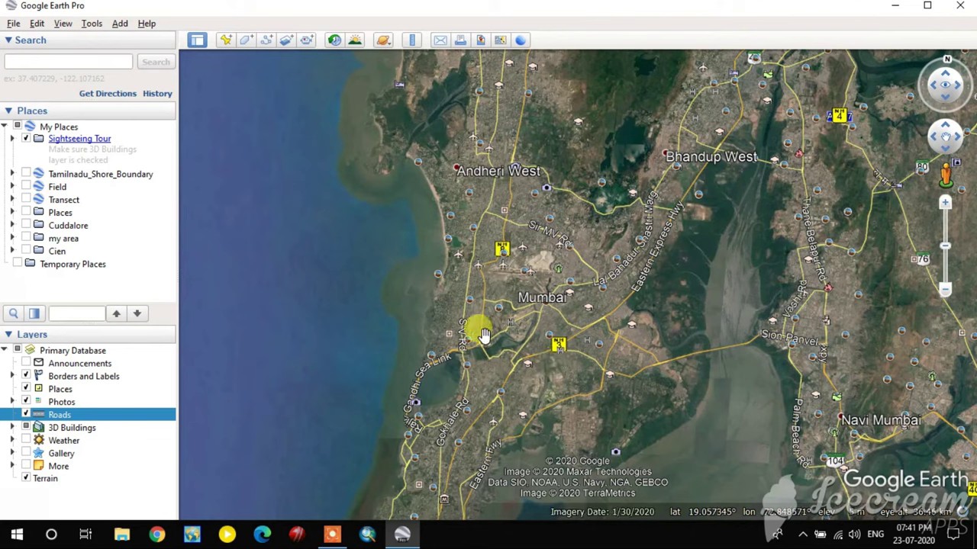
Step: Add a new folder named 'My Files' under My Places
{"action": "right_click", "coordinate": [64, 129]}
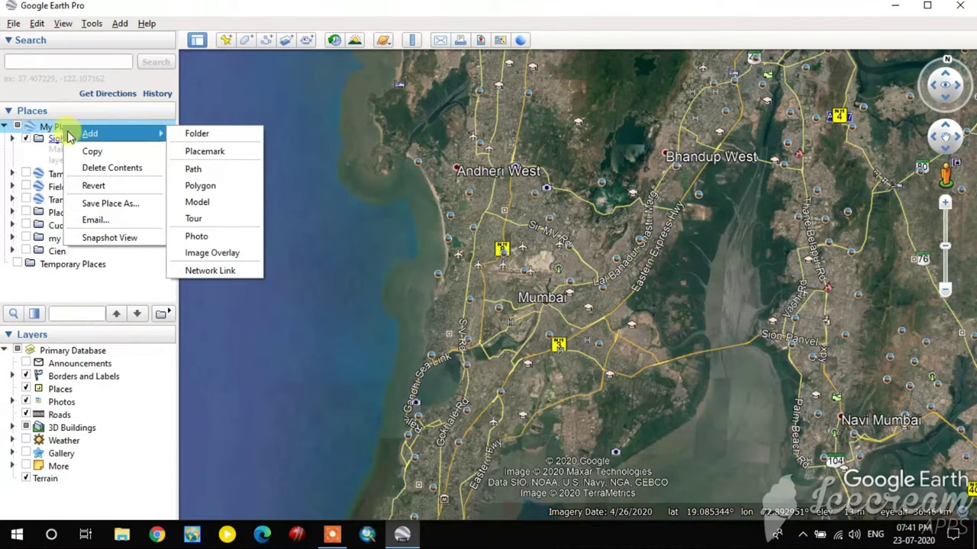
{"action": "left_click", "coordinate": [43, 126]}
{"action": "right_click", "coordinate": [61, 127]}
{"action": "mouse_move", "coordinate": [64, 135]}
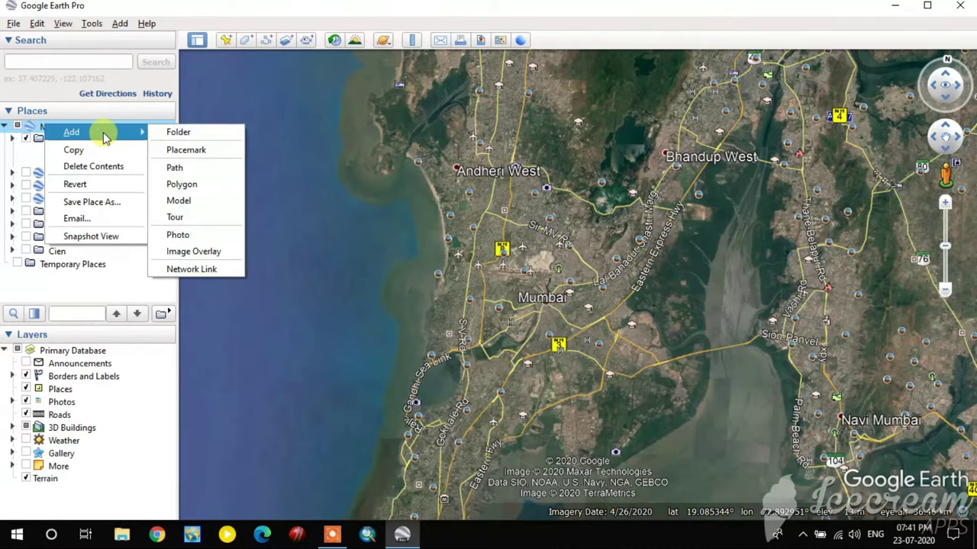
{"action": "left_click", "coordinate": [188, 137]}
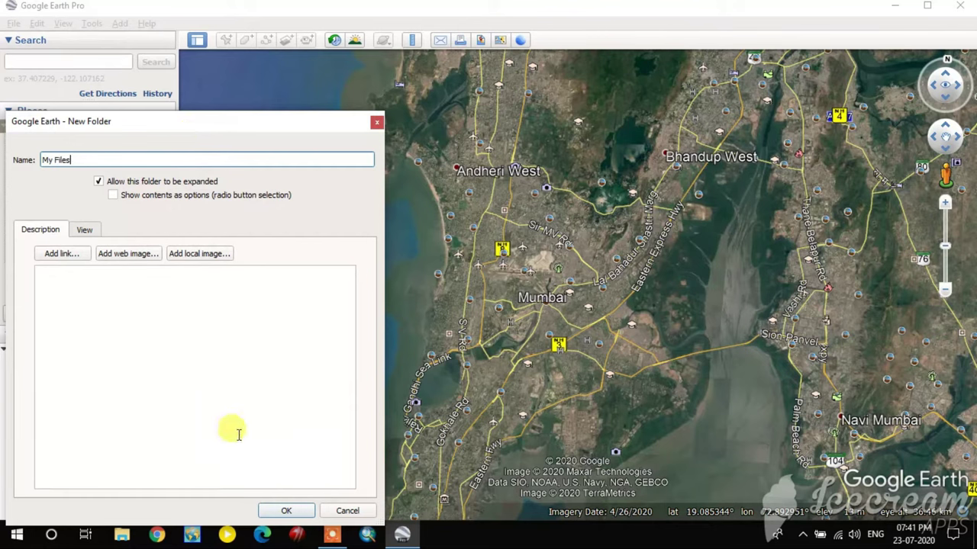
{"action": "left_click", "coordinate": [281, 510]}
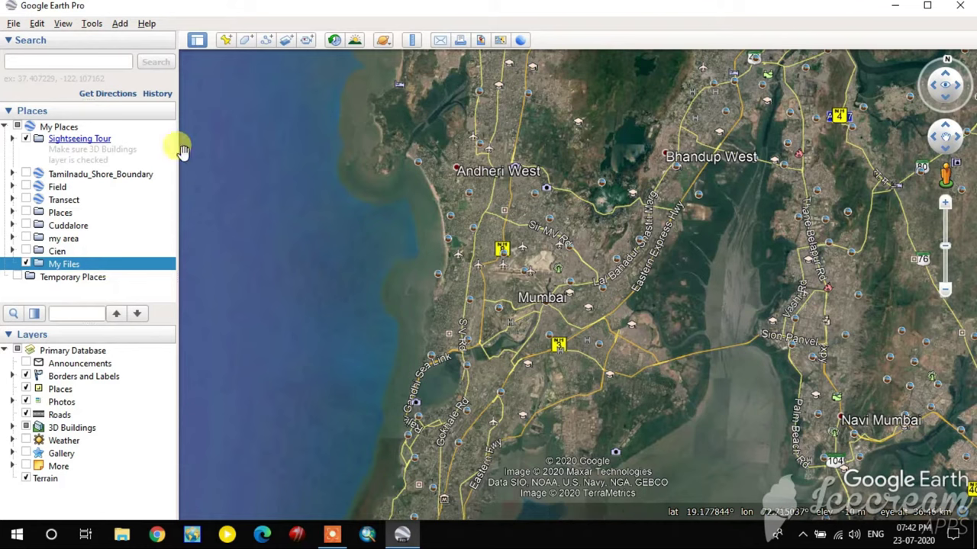
Step: Add a placemark inside My Files and position its pin on the MIG Colony neighbourhood
{"action": "right_click", "coordinate": [124, 267]}
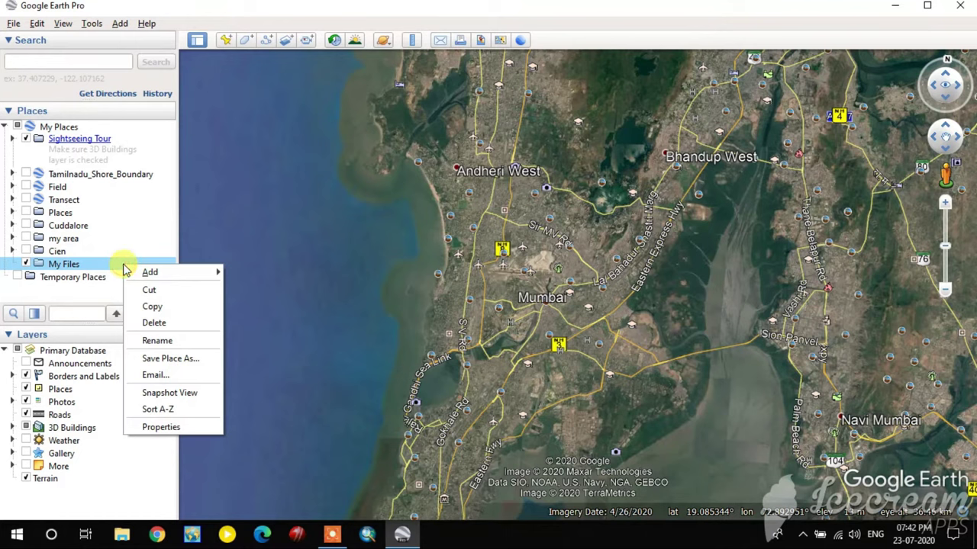
{"action": "mouse_move", "coordinate": [167, 275]}
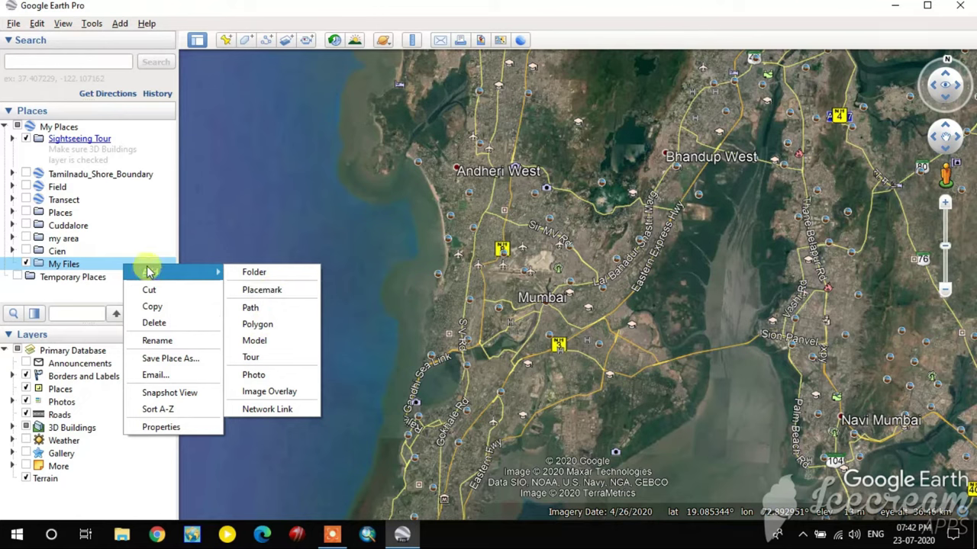
{"action": "right_click", "coordinate": [108, 264]}
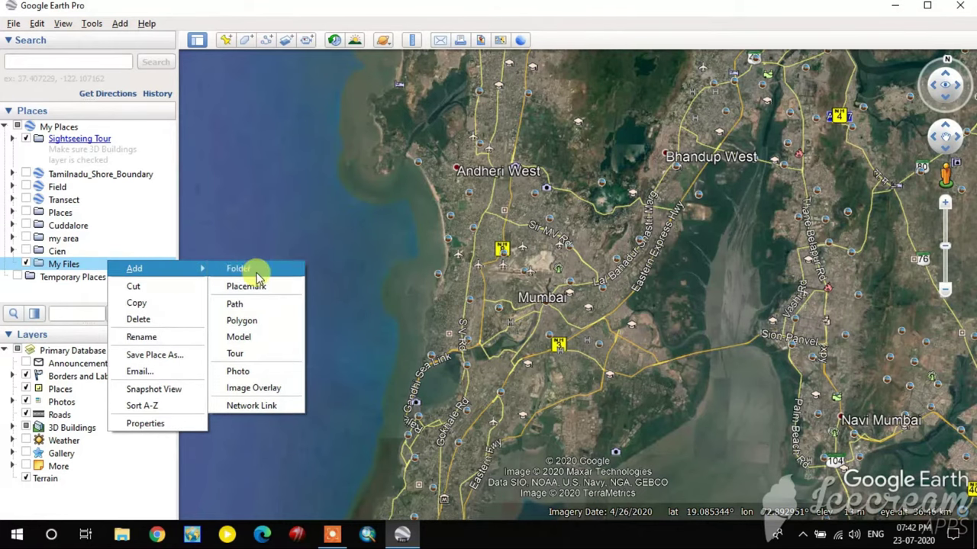
{"action": "left_click", "coordinate": [253, 287]}
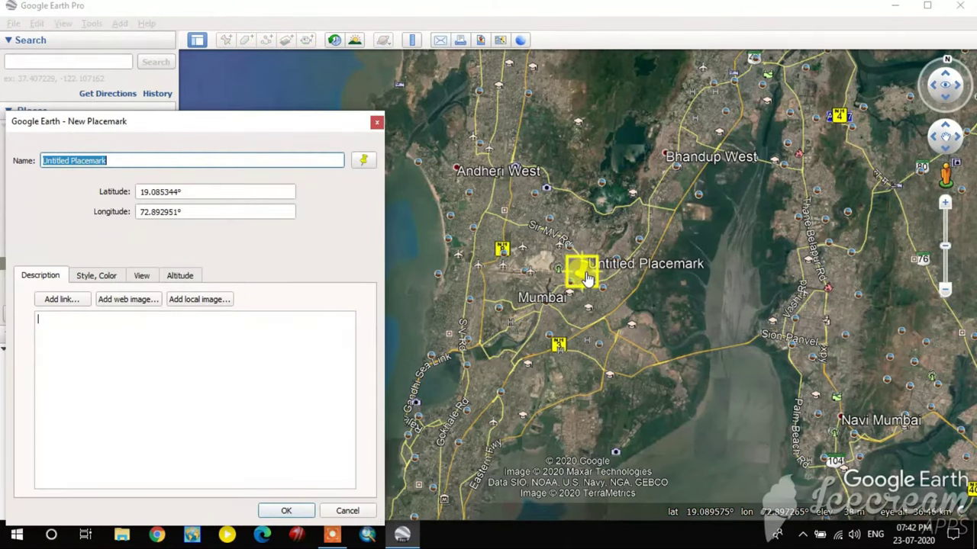
{"action": "left_click_drag", "start_coordinate": [556, 271], "coordinate": [616, 305]}
{"action": "scroll", "coordinate": [475, 338], "scroll_direction": "up", "scroll_amount": 5}
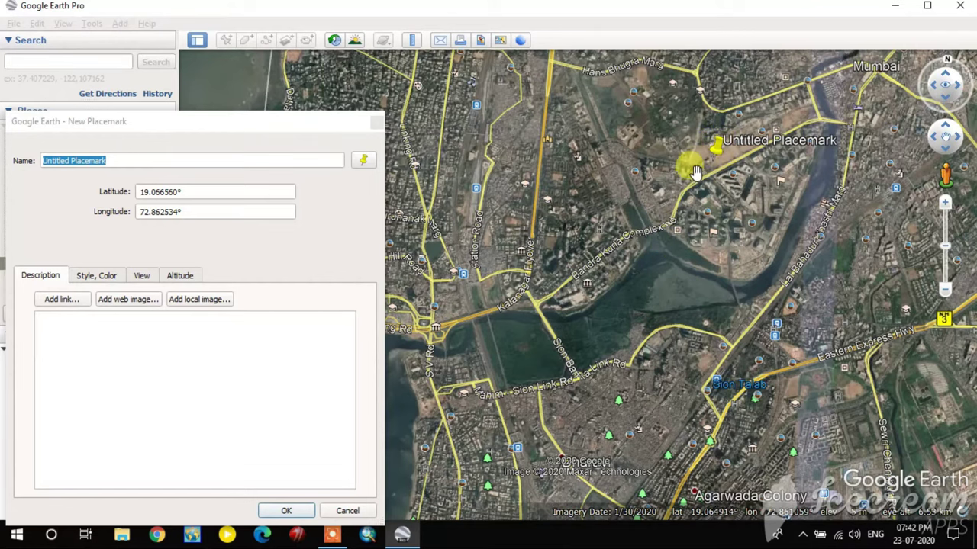
{"action": "left_click_drag", "start_coordinate": [712, 149], "coordinate": [599, 281]}
{"action": "scroll", "coordinate": [599, 281], "scroll_direction": "up", "scroll_amount": 1}
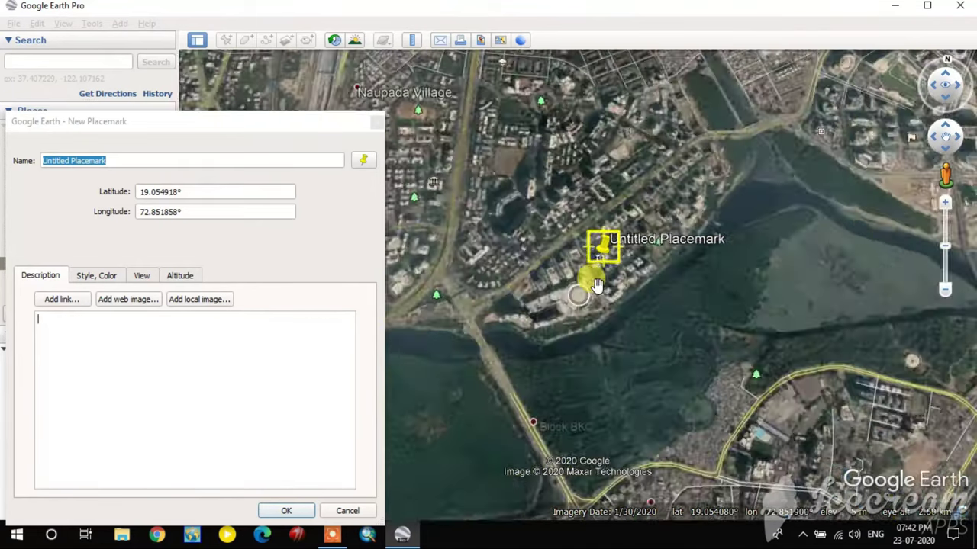
{"action": "scroll", "coordinate": [597, 284], "scroll_direction": "up", "scroll_amount": 2}
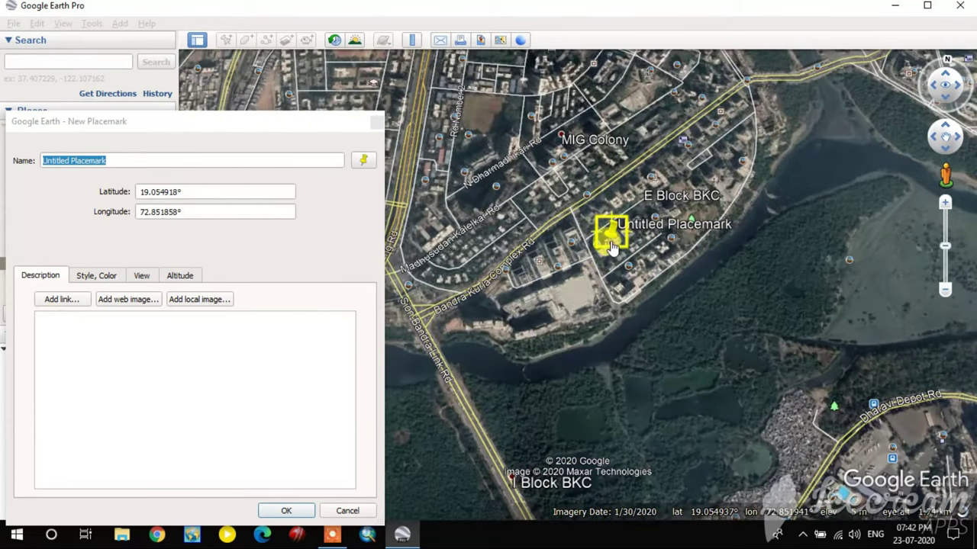
{"action": "left_click_drag", "start_coordinate": [616, 252], "coordinate": [562, 142]}
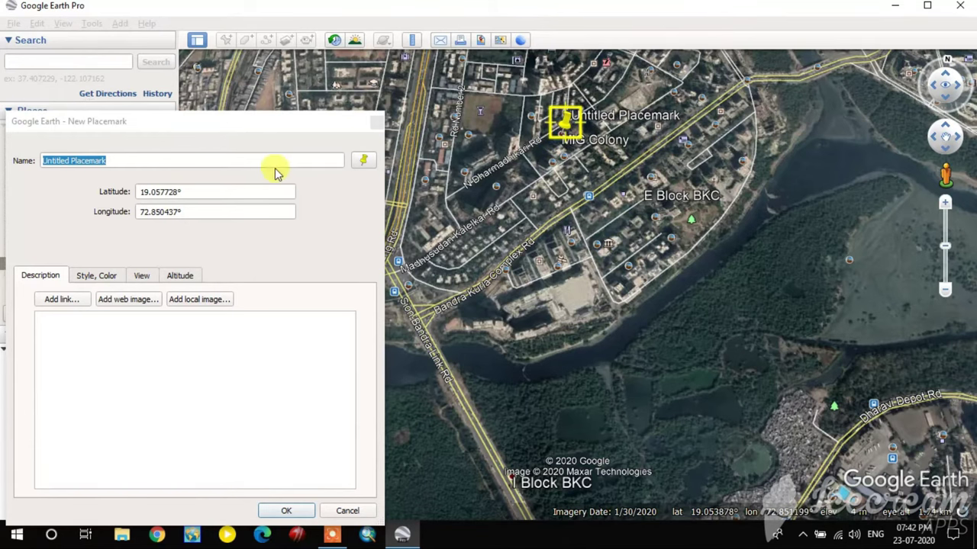
Step: Name the placemark 'MIG Colony' and save it
{"action": "left_click", "coordinate": [221, 171]}
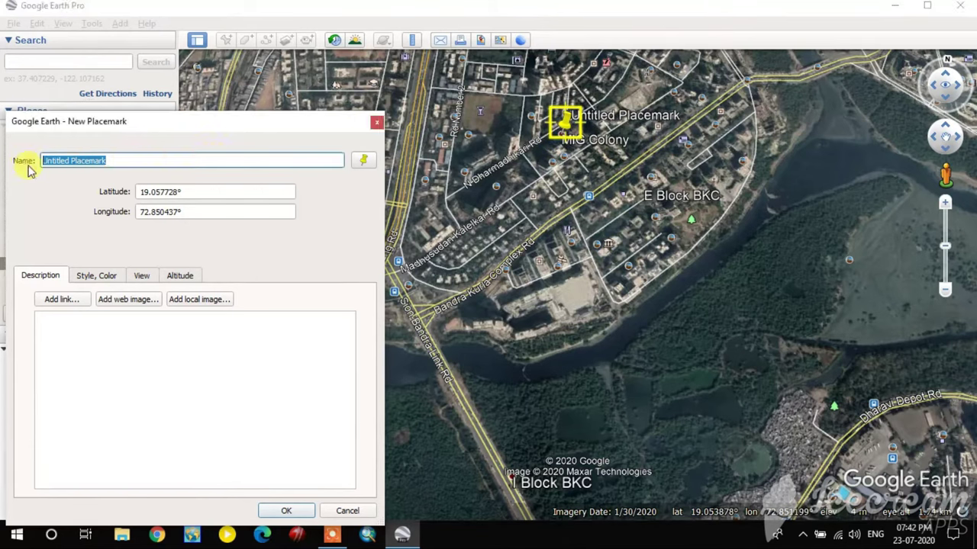
{"action": "type", "text": "MIG Colony"}
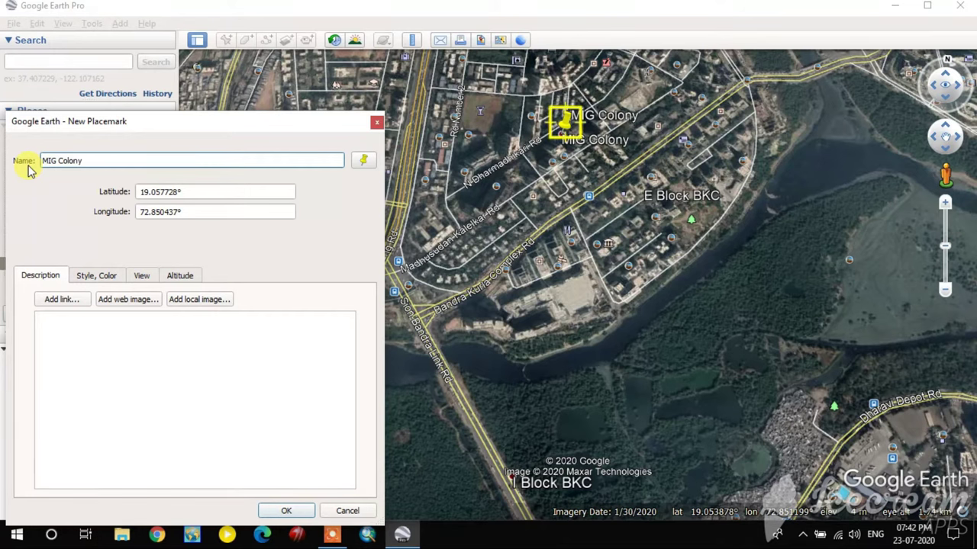
{"action": "key", "text": "Tab"}
{"action": "left_click", "coordinate": [282, 511]}
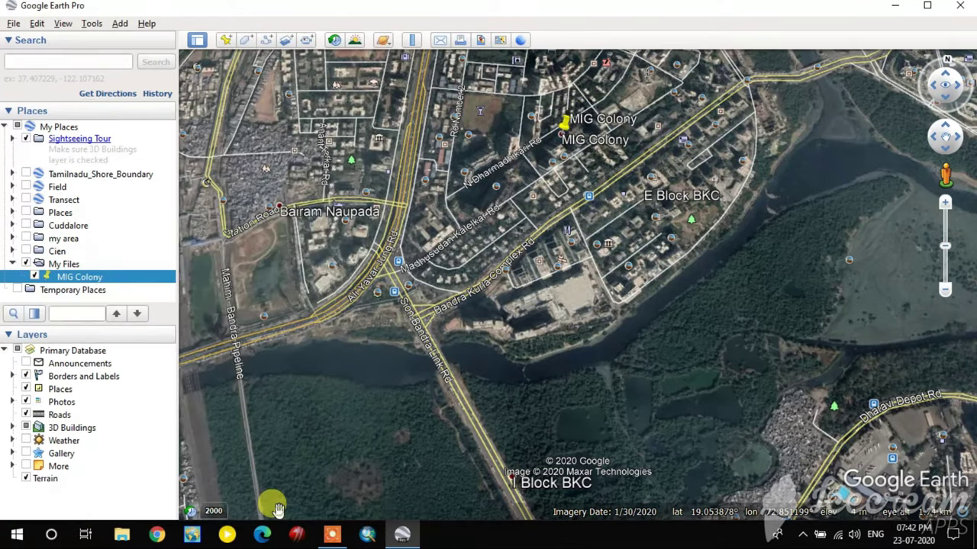
Step: Add a placemark in My Files pinned on E Block BKC and name it 'E Block BKC'
{"action": "right_click", "coordinate": [71, 267]}
{"action": "mouse_move", "coordinate": [99, 273]}
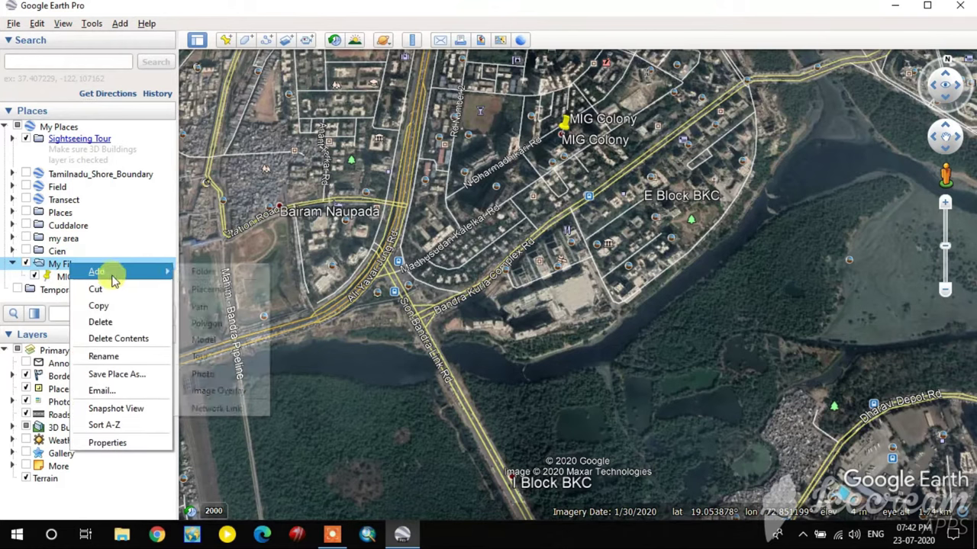
{"action": "left_click", "coordinate": [205, 290]}
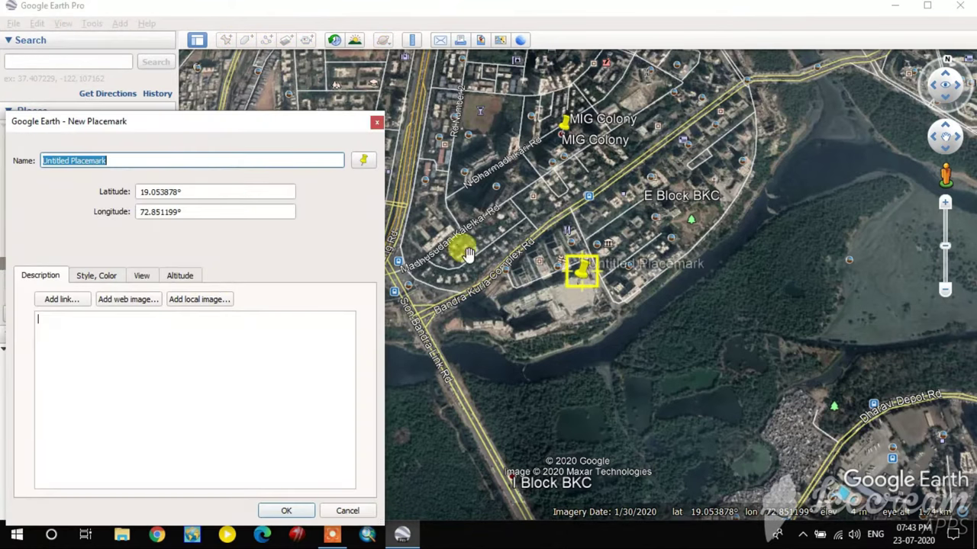
{"action": "left_click_drag", "start_coordinate": [587, 282], "coordinate": [648, 203]}
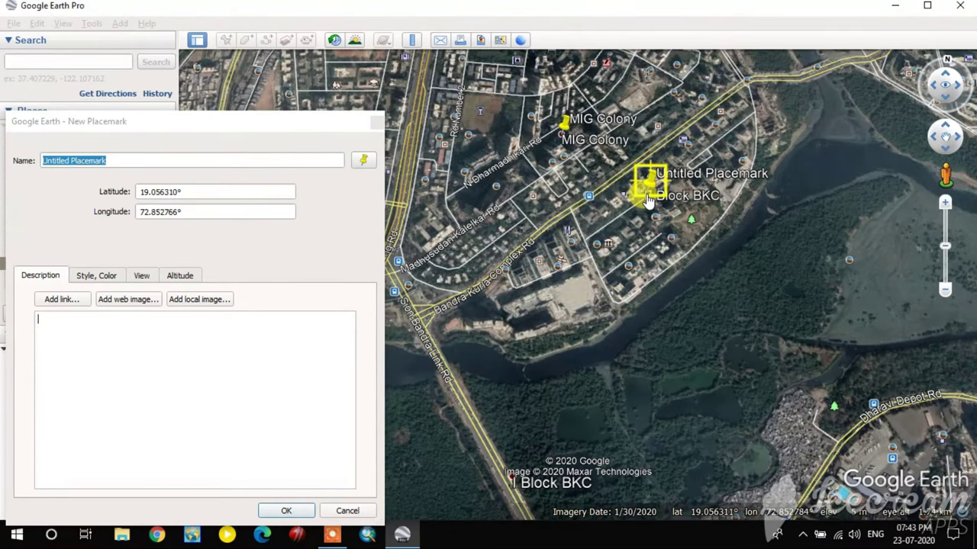
{"action": "left_click", "coordinate": [215, 162]}
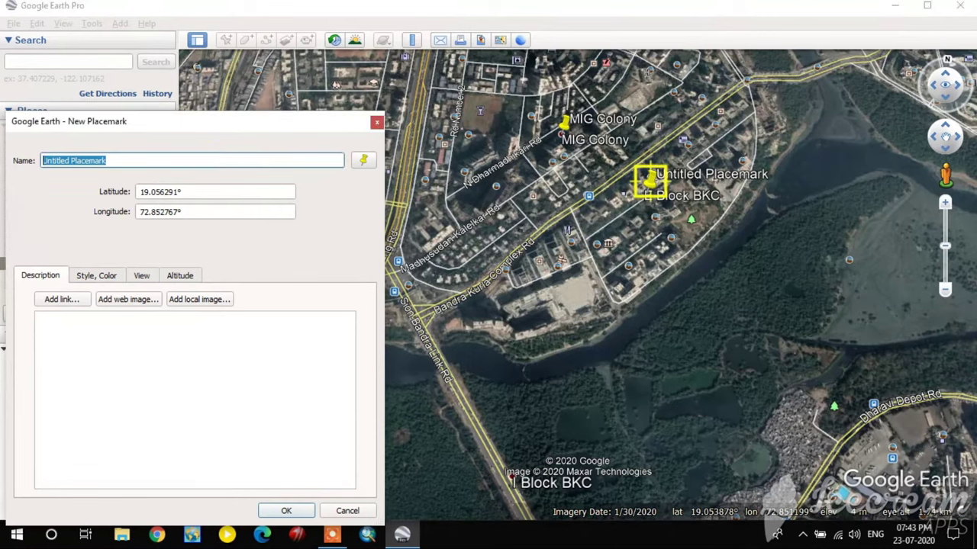
{"action": "type", "text": "E Block BKC"}
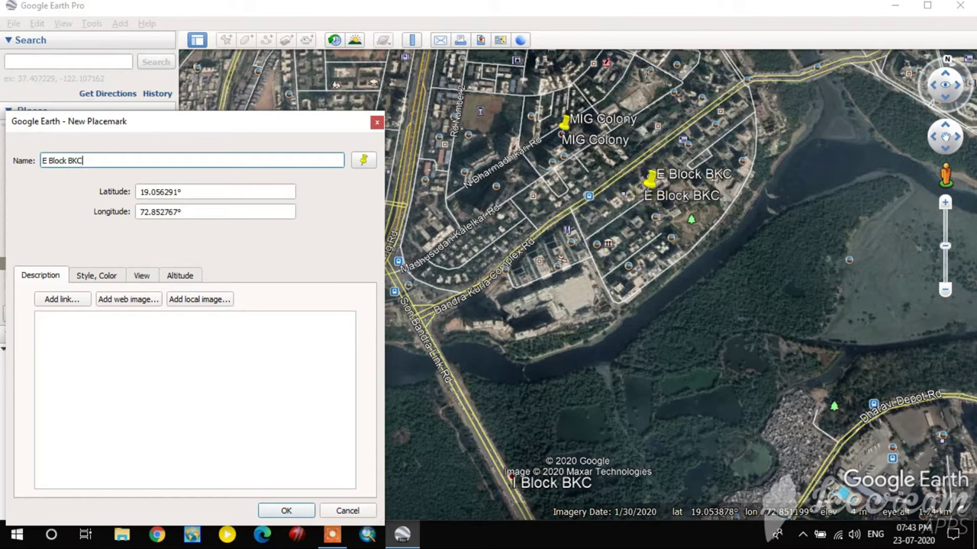
{"action": "left_click", "coordinate": [287, 511]}
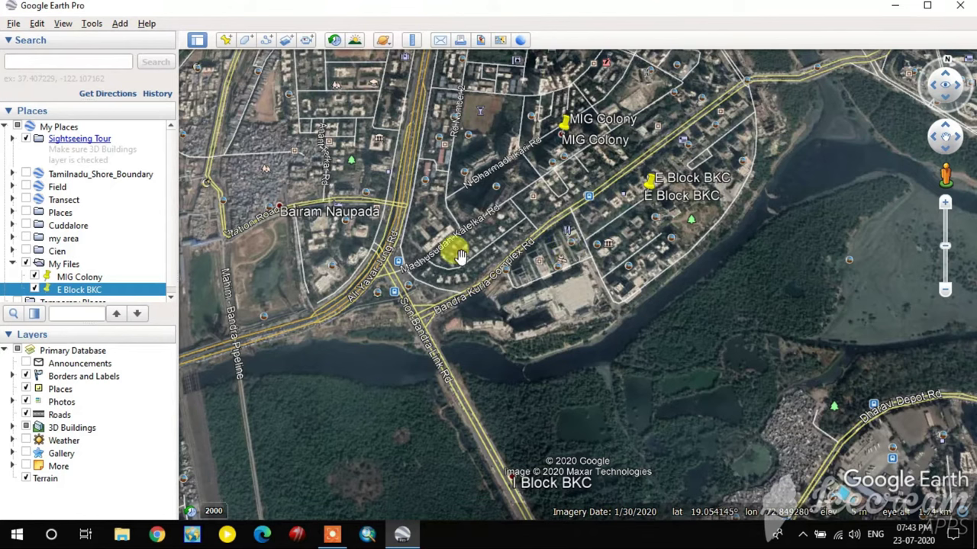
Step: Trace an Untitled Path in My Files from the road junction along Bandra Kurla Complex Rd
{"action": "right_click", "coordinate": [66, 264]}
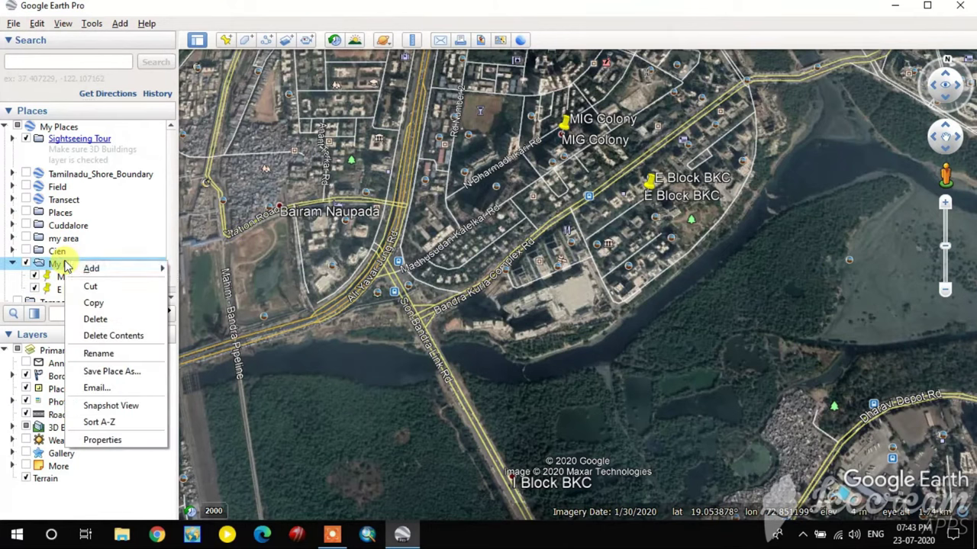
{"action": "mouse_move", "coordinate": [115, 267]}
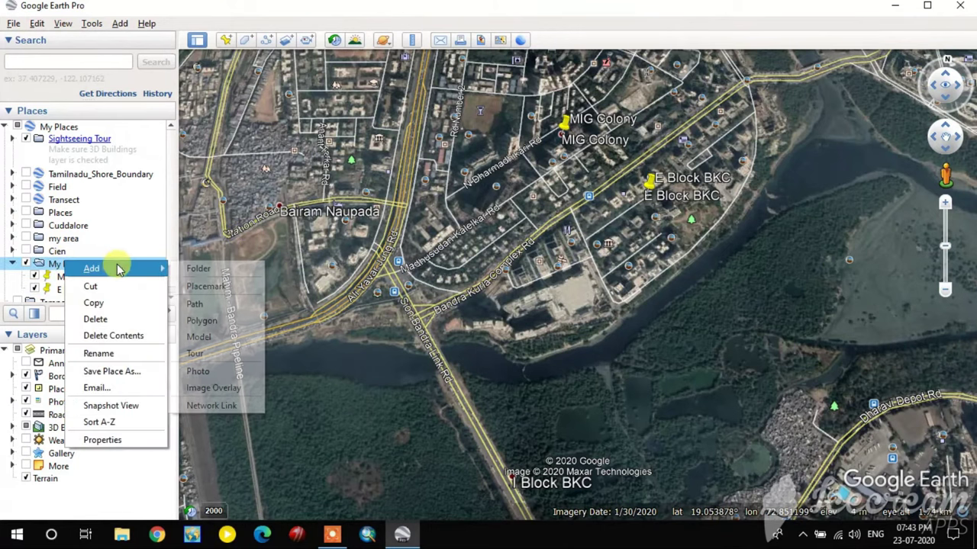
{"action": "left_click", "coordinate": [218, 306]}
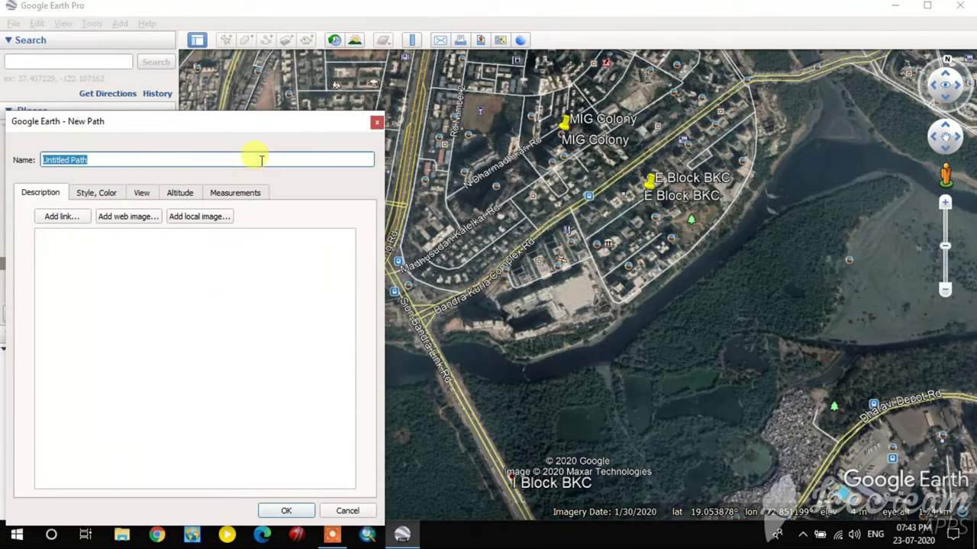
{"action": "left_click_drag", "start_coordinate": [279, 130], "coordinate": [241, 131]}
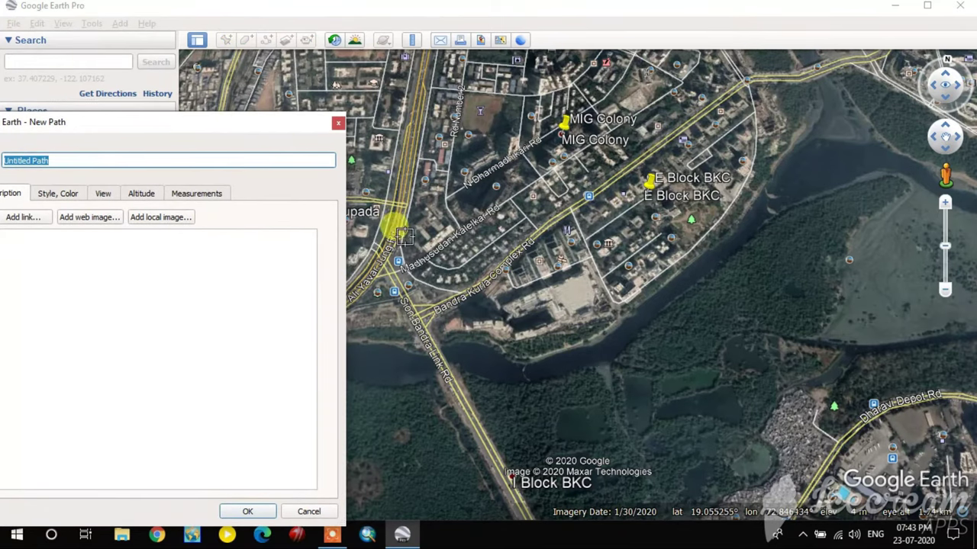
{"action": "left_click", "coordinate": [419, 314]}
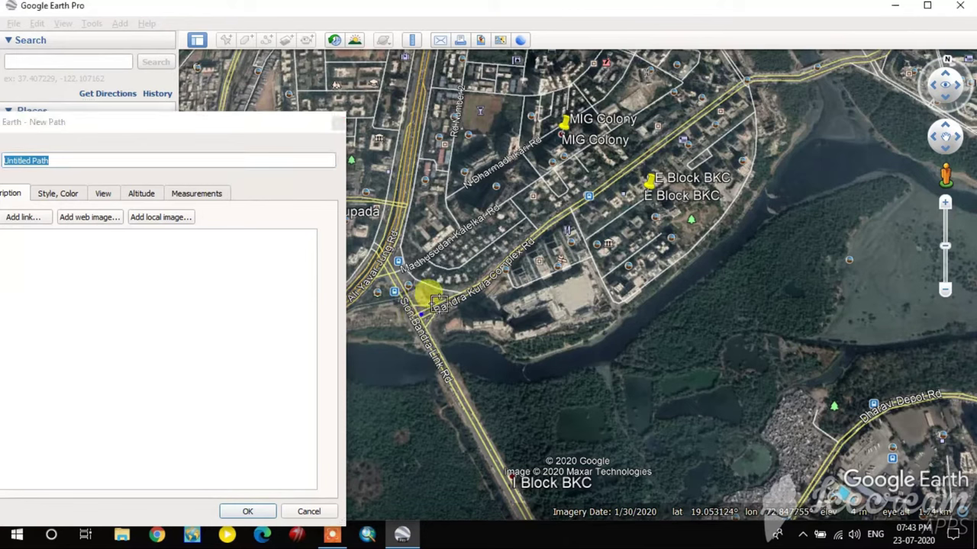
{"action": "mouse_move", "coordinate": [489, 276]}
{"action": "left_mouse_down"}
{"action": "mouse_move", "coordinate": [670, 138]}
{"action": "mouse_move", "coordinate": [693, 125]}
{"action": "mouse_move", "coordinate": [696, 134]}
{"action": "mouse_move", "coordinate": [734, 86]}
{"action": "mouse_move", "coordinate": [759, 80]}
{"action": "mouse_move", "coordinate": [754, 164]}
{"action": "mouse_move", "coordinate": [715, 234]}
{"action": "mouse_move", "coordinate": [639, 286]}
{"action": "mouse_move", "coordinate": [613, 284]}
{"action": "mouse_move", "coordinate": [620, 297]}
{"action": "mouse_move", "coordinate": [599, 283]}
{"action": "mouse_move", "coordinate": [567, 218]}
{"action": "left_mouse_up"}
{"action": "scroll", "coordinate": [612, 284], "scroll_direction": "up", "scroll_amount": 3}
{"action": "scroll", "coordinate": [615, 288], "scroll_direction": "down", "scroll_amount": 3}
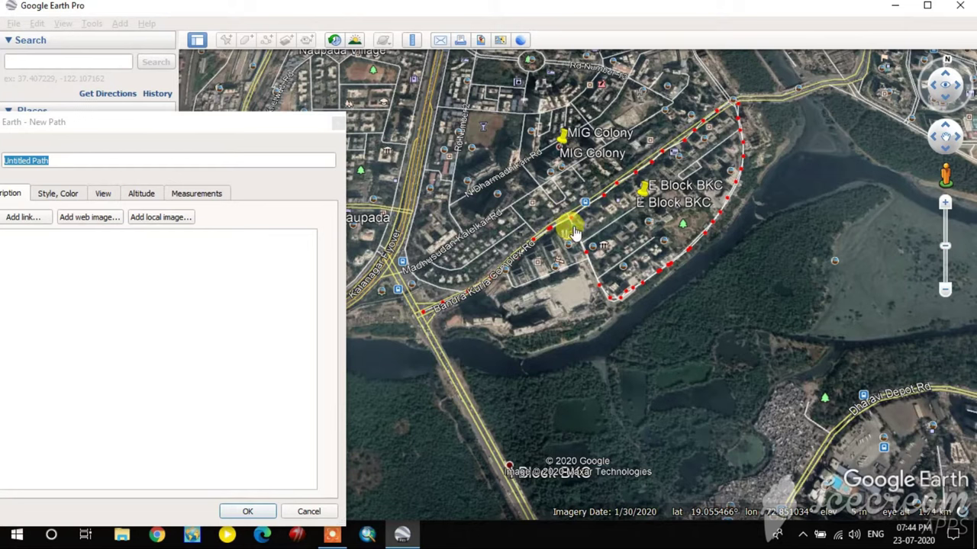
{"action": "left_click", "coordinate": [244, 512]}
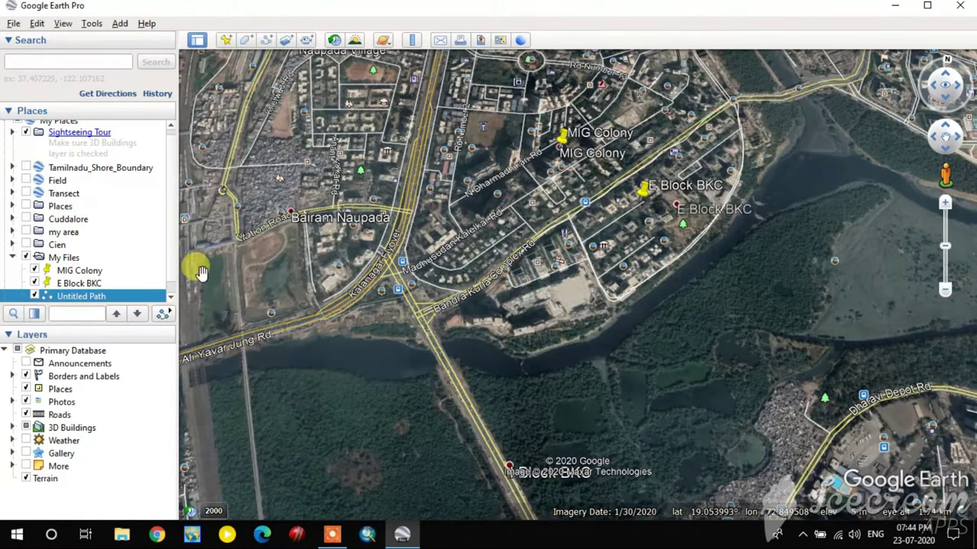
Step: Give the Untitled Path a wider line width and a red line colour
{"action": "left_click", "coordinate": [74, 293]}
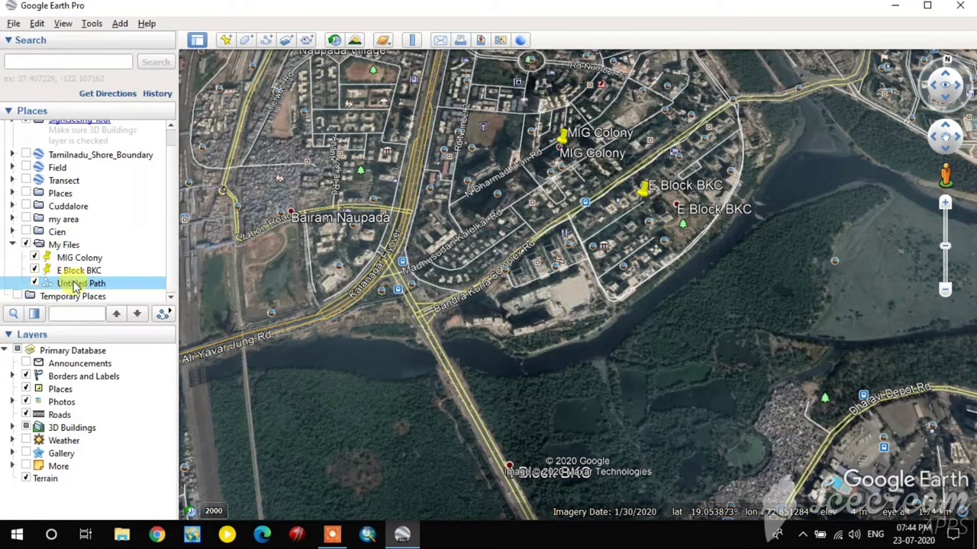
{"action": "right_click", "coordinate": [74, 283]}
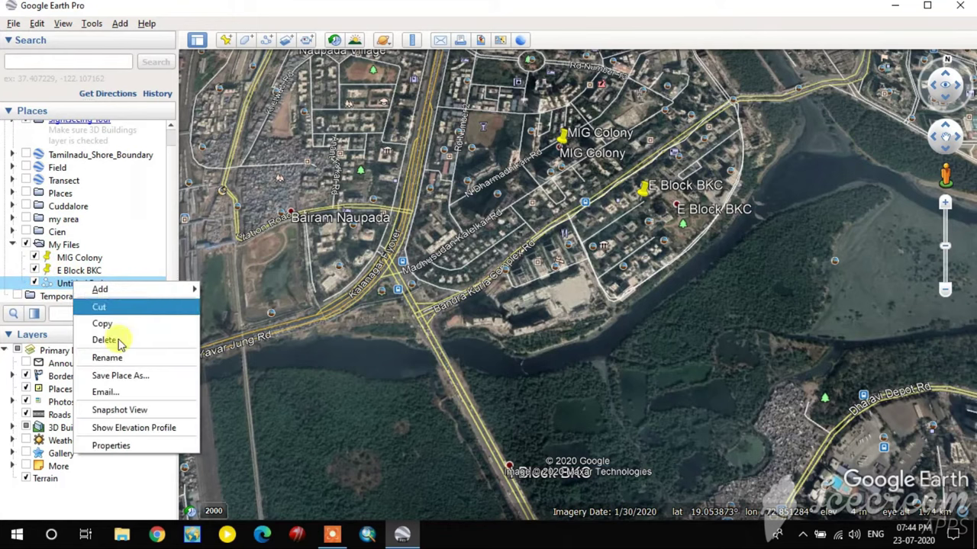
{"action": "left_click", "coordinate": [110, 446]}
{"action": "left_click", "coordinate": [99, 195]}
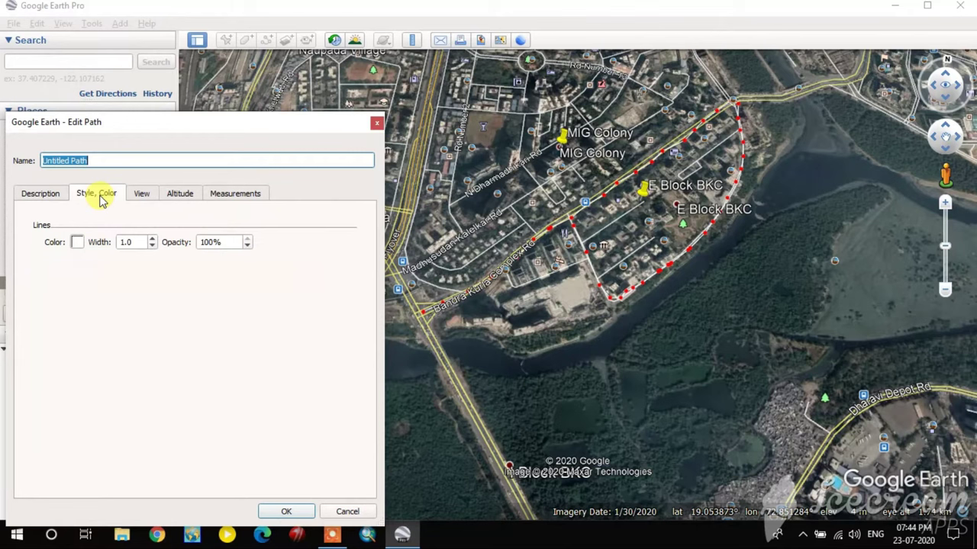
{"action": "left_click", "coordinate": [153, 242]}
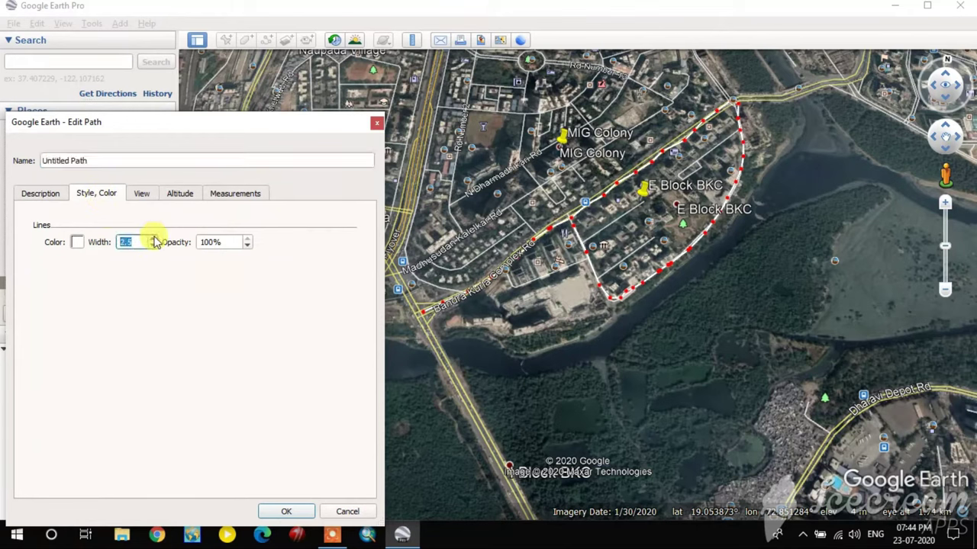
{"action": "left_click", "coordinate": [77, 243]}
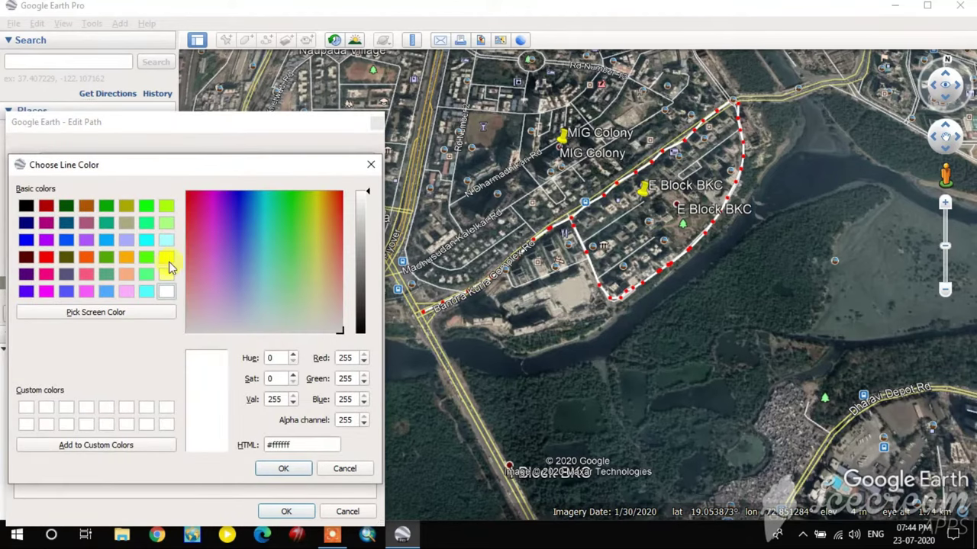
{"action": "left_click", "coordinate": [47, 257]}
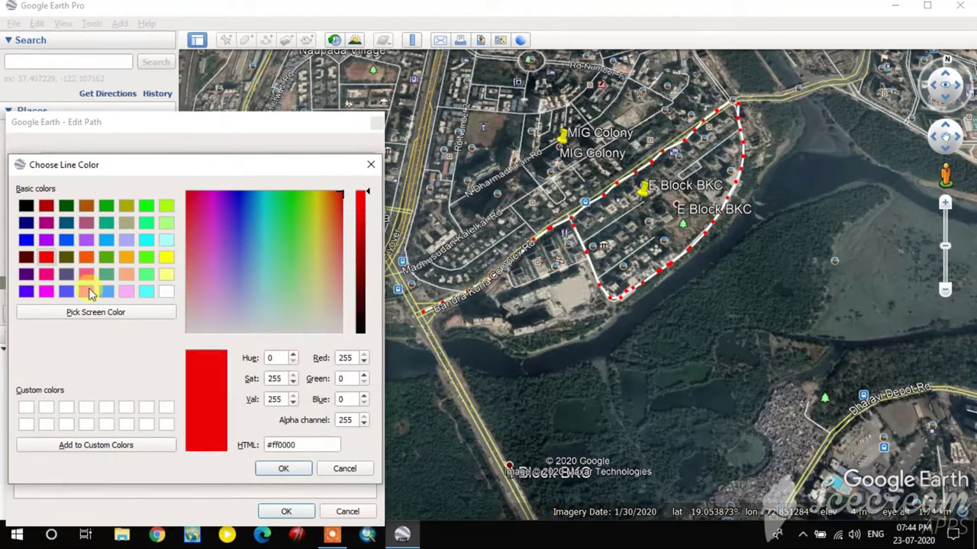
{"action": "left_click", "coordinate": [281, 466]}
{"action": "left_click", "coordinate": [284, 512]}
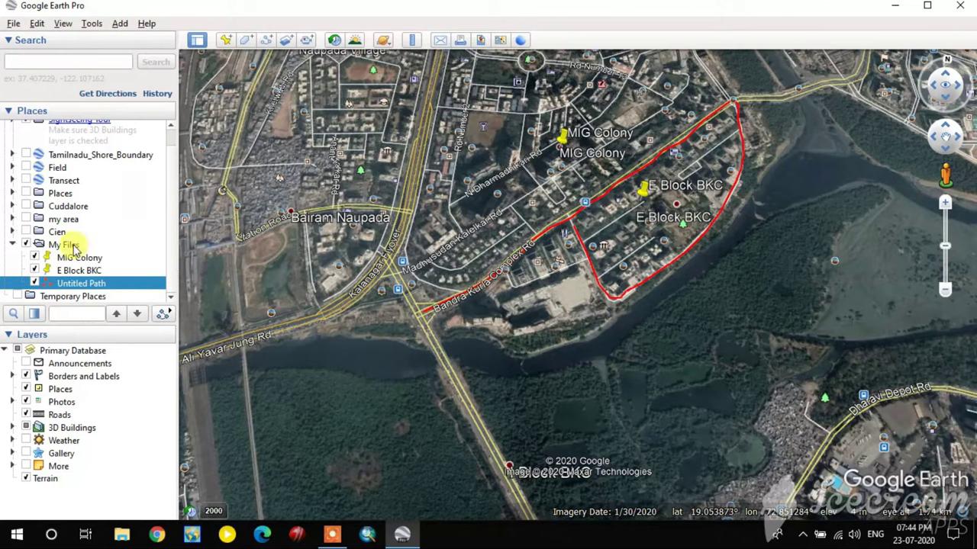
Step: Add an Untitled Polygon to My Files and outline it along the creek south-east of BKC
{"action": "right_click", "coordinate": [73, 246]}
{"action": "mouse_move", "coordinate": [131, 251]}
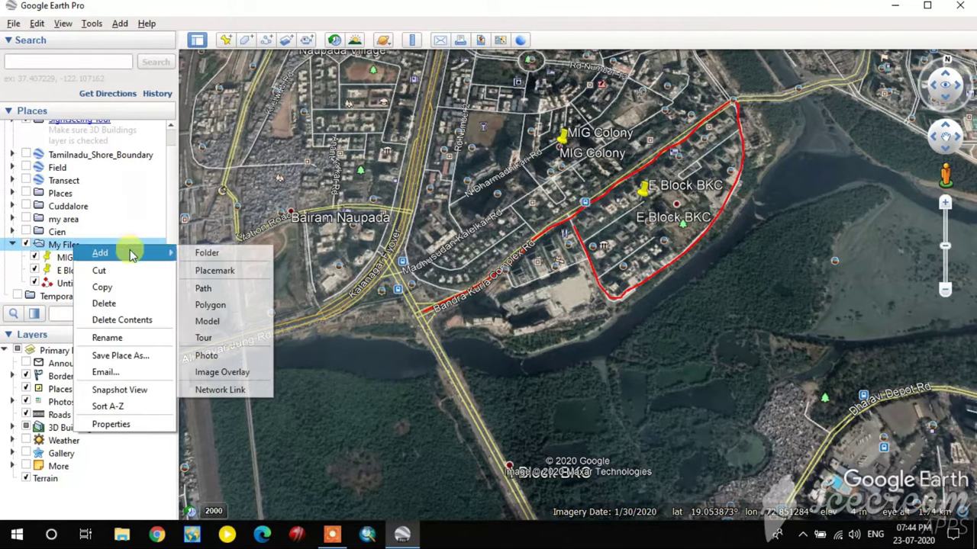
{"action": "left_click", "coordinate": [251, 306]}
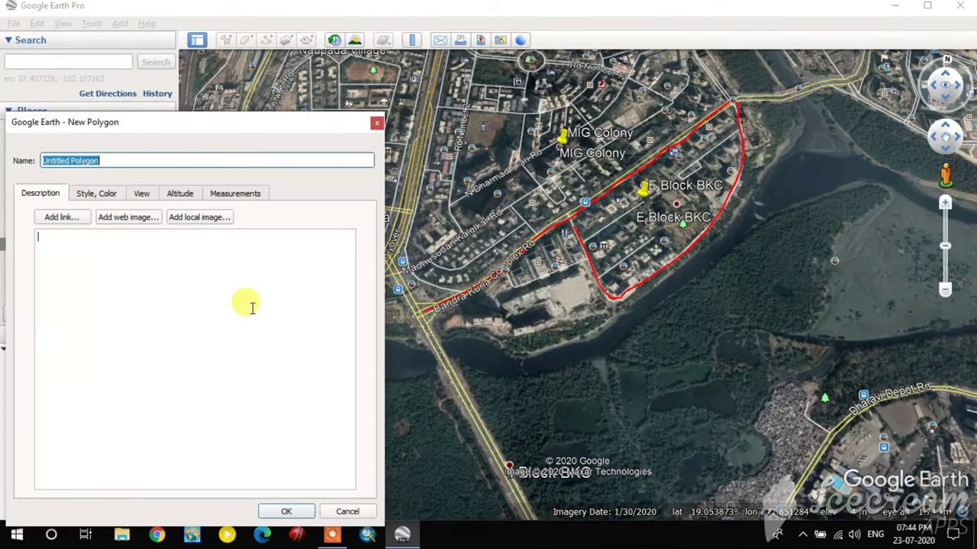
{"action": "left_click", "coordinate": [444, 339]}
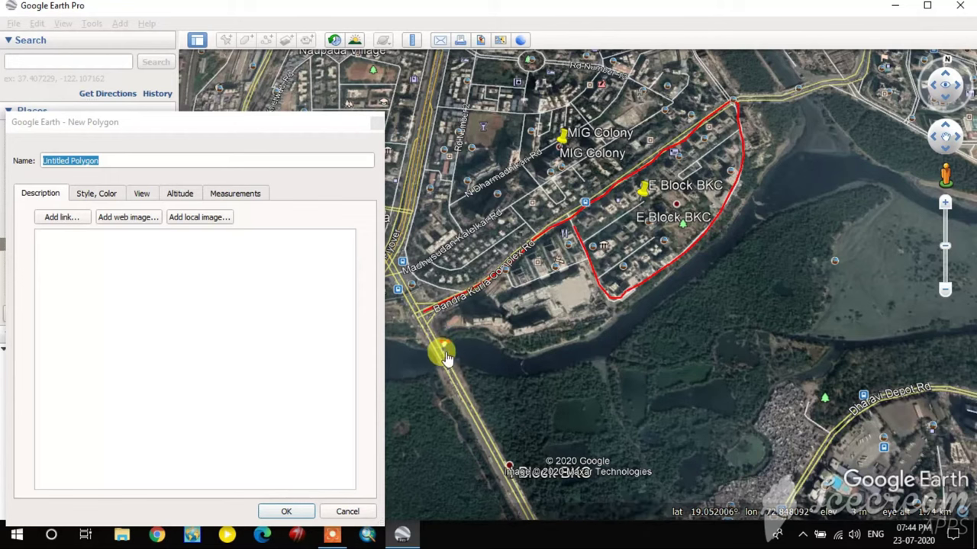
{"action": "mouse_move", "coordinate": [447, 355]}
{"action": "left_mouse_down"}
{"action": "mouse_move", "coordinate": [456, 366]}
{"action": "mouse_move", "coordinate": [521, 378]}
{"action": "mouse_move", "coordinate": [598, 354]}
{"action": "mouse_move", "coordinate": [614, 358]}
{"action": "mouse_move", "coordinate": [619, 339]}
{"action": "mouse_move", "coordinate": [641, 341]}
{"action": "mouse_move", "coordinate": [650, 299]}
{"action": "mouse_move", "coordinate": [669, 304]}
{"action": "mouse_move", "coordinate": [677, 281]}
{"action": "mouse_move", "coordinate": [701, 281]}
{"action": "mouse_move", "coordinate": [709, 247]}
{"action": "mouse_move", "coordinate": [735, 246]}
{"action": "mouse_move", "coordinate": [748, 213]}
{"action": "mouse_move", "coordinate": [776, 220]}
{"action": "mouse_move", "coordinate": [786, 195]}
{"action": "mouse_move", "coordinate": [823, 195]}
{"action": "mouse_move", "coordinate": [835, 179]}
{"action": "mouse_move", "coordinate": [882, 180]}
{"action": "mouse_move", "coordinate": [821, 112]}
{"action": "mouse_move", "coordinate": [801, 111]}
{"action": "left_mouse_up"}
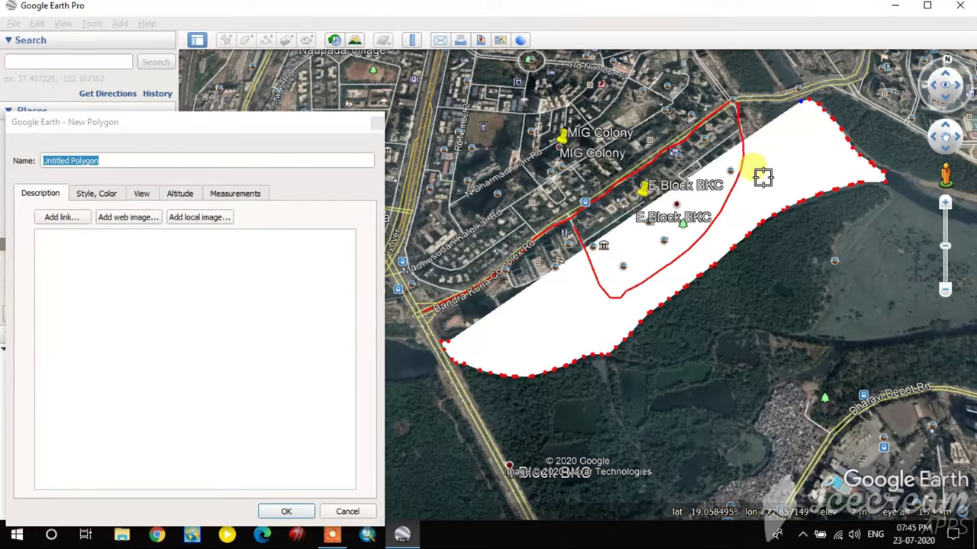
Step: Make the polygon an orange outline with no fill, reshape it along the creek banks, and save
{"action": "left_click", "coordinate": [95, 194]}
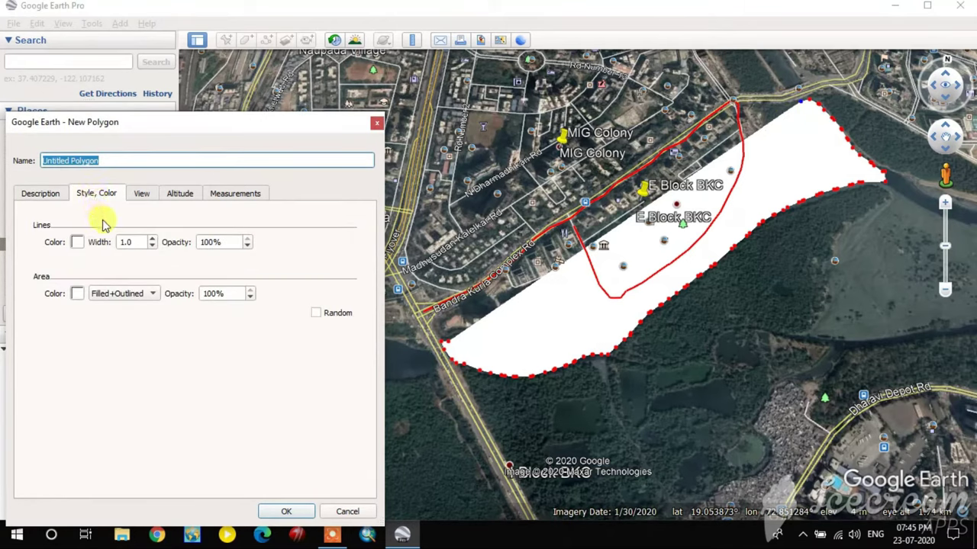
{"action": "left_click", "coordinate": [109, 297]}
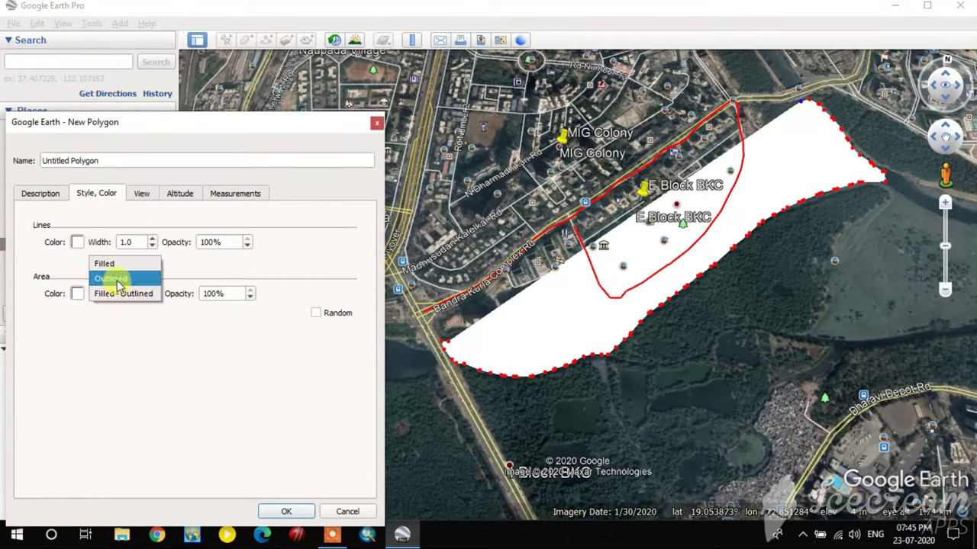
{"action": "left_click", "coordinate": [113, 279]}
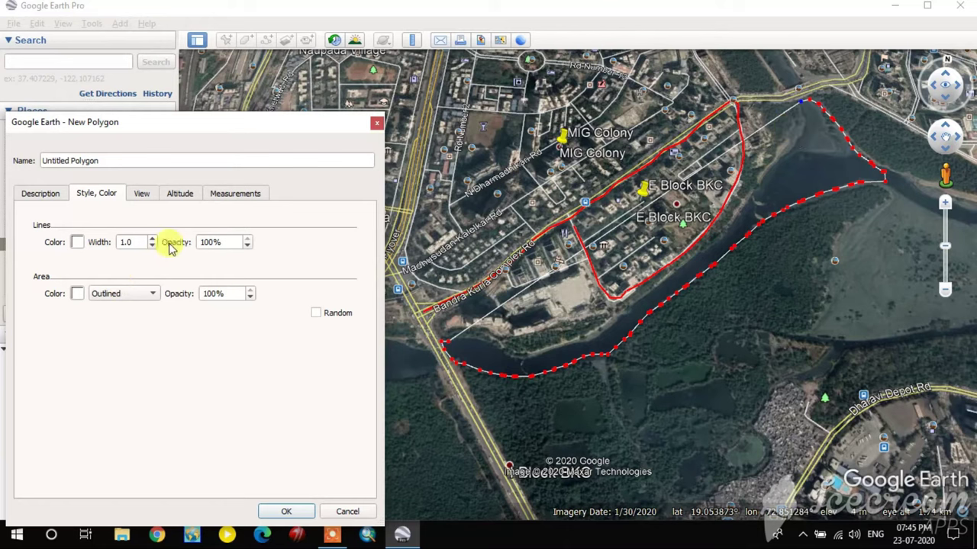
{"action": "left_click", "coordinate": [77, 243]}
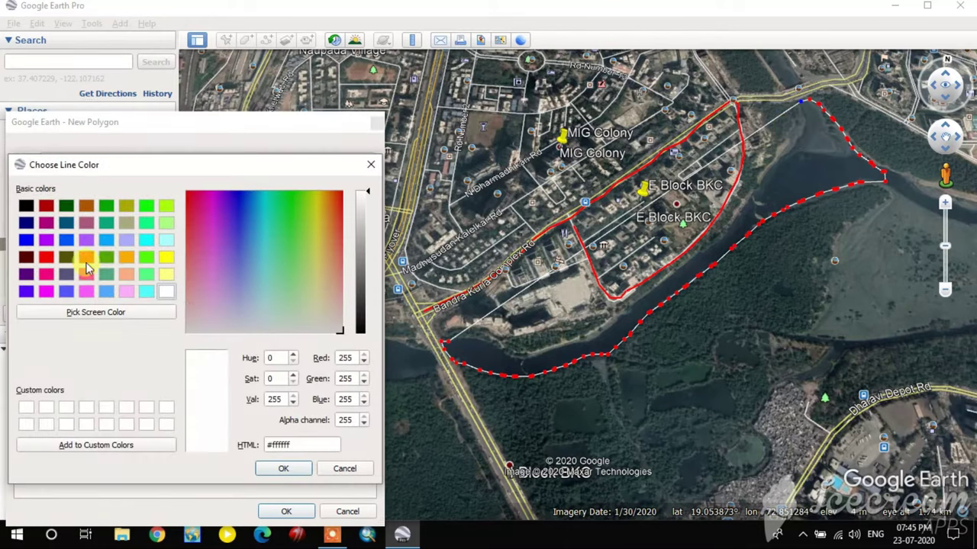
{"action": "left_click", "coordinate": [126, 258]}
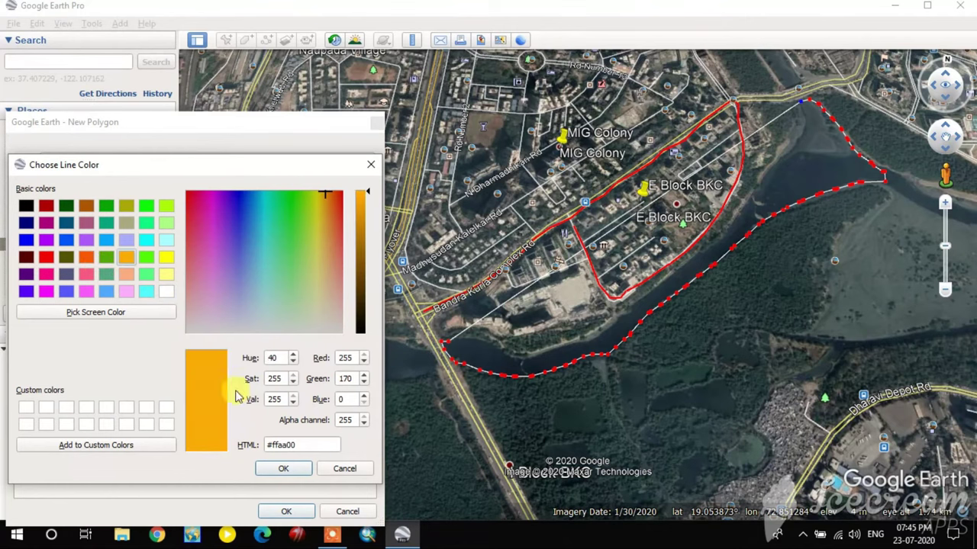
{"action": "left_click", "coordinate": [286, 470]}
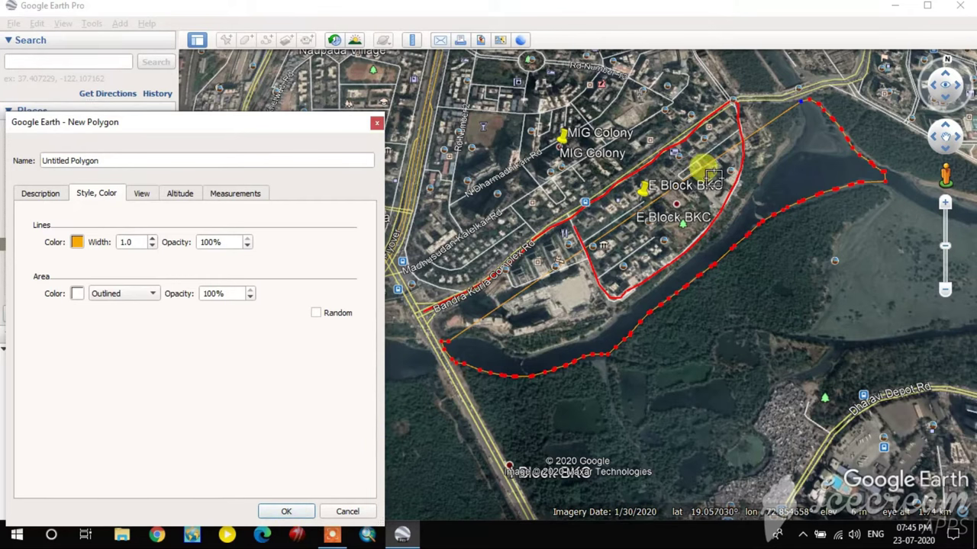
{"action": "left_click_drag", "start_coordinate": [796, 110], "coordinate": [457, 339]}
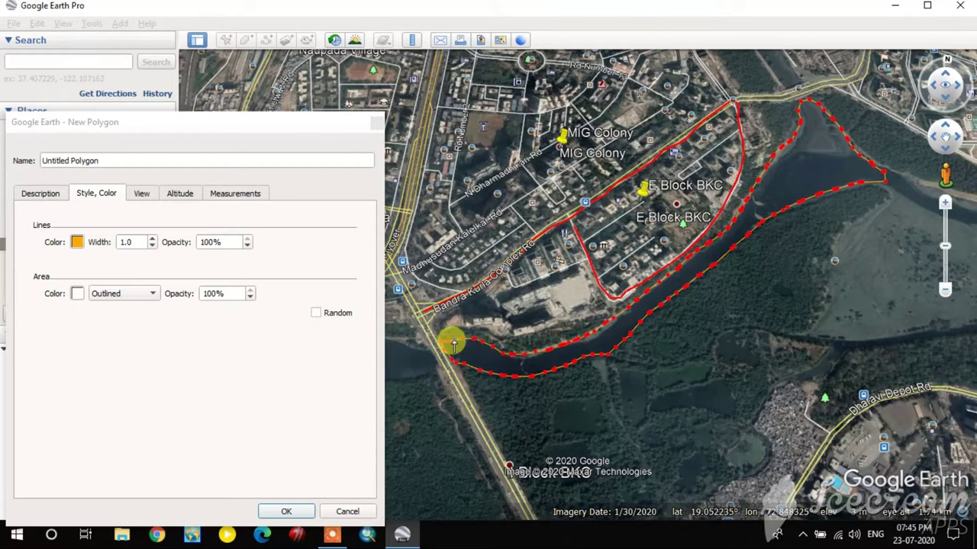
{"action": "left_click", "coordinate": [278, 516]}
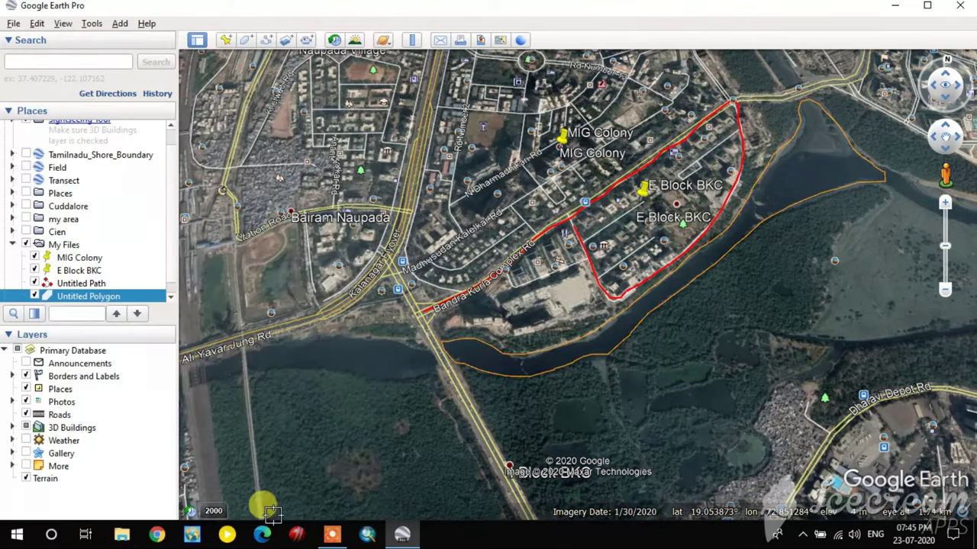
Step: Style the Untitled Polygon as Filled+Outlined with a solid yellow area colour
{"action": "right_click", "coordinate": [99, 294]}
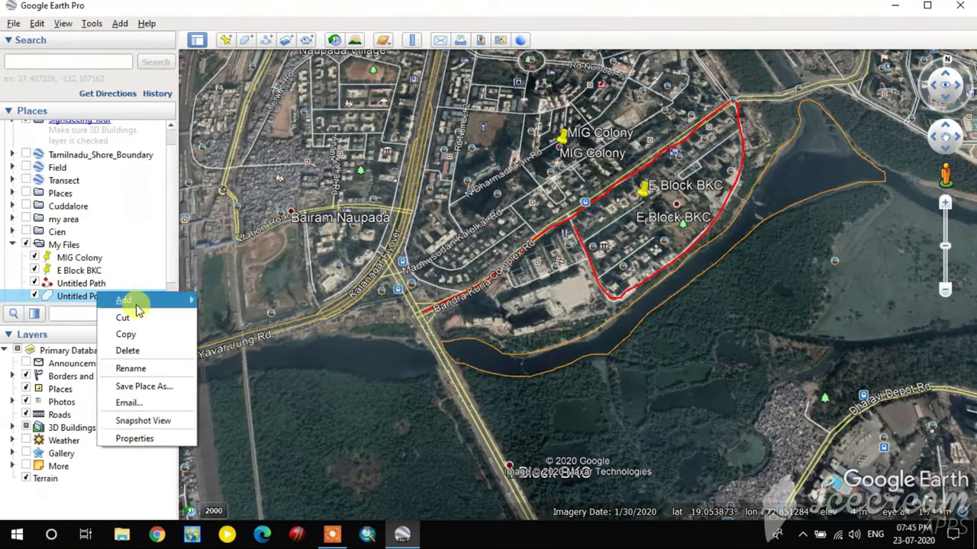
{"action": "left_click", "coordinate": [145, 445]}
{"action": "left_click", "coordinate": [107, 194]}
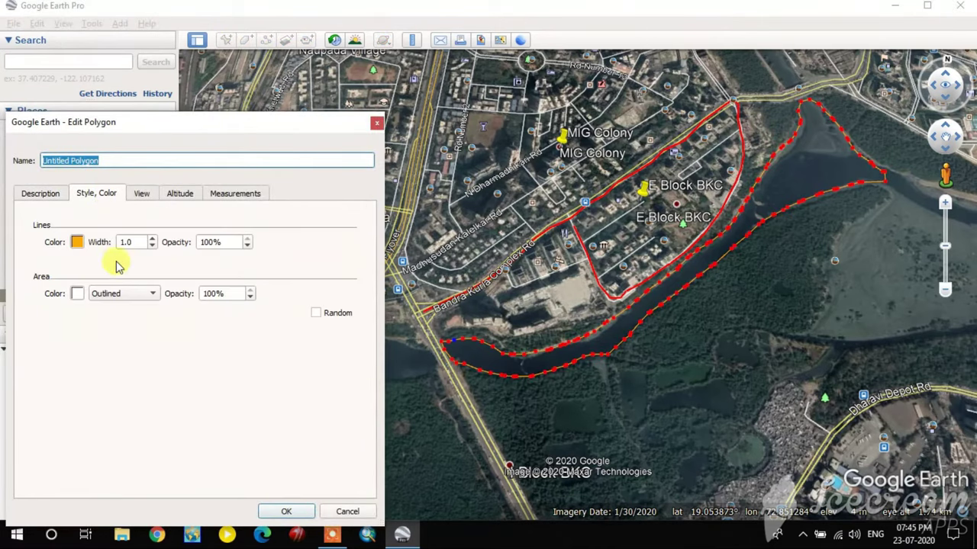
{"action": "left_click", "coordinate": [107, 297]}
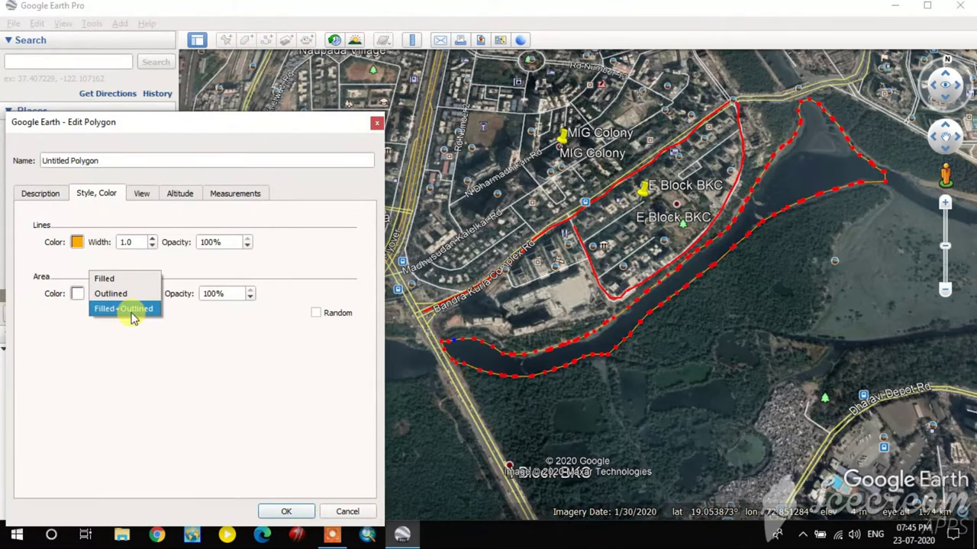
{"action": "left_click", "coordinate": [131, 311]}
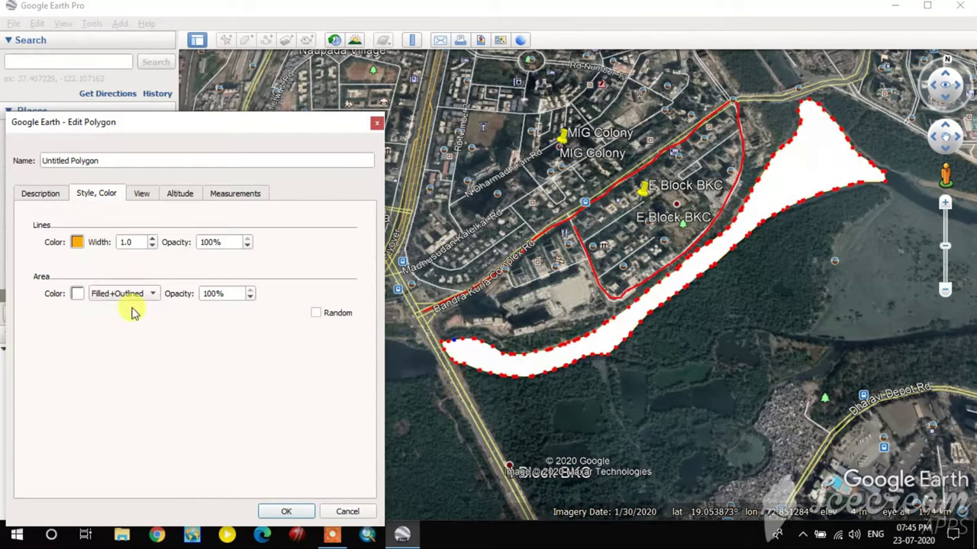
{"action": "left_click", "coordinate": [79, 295]}
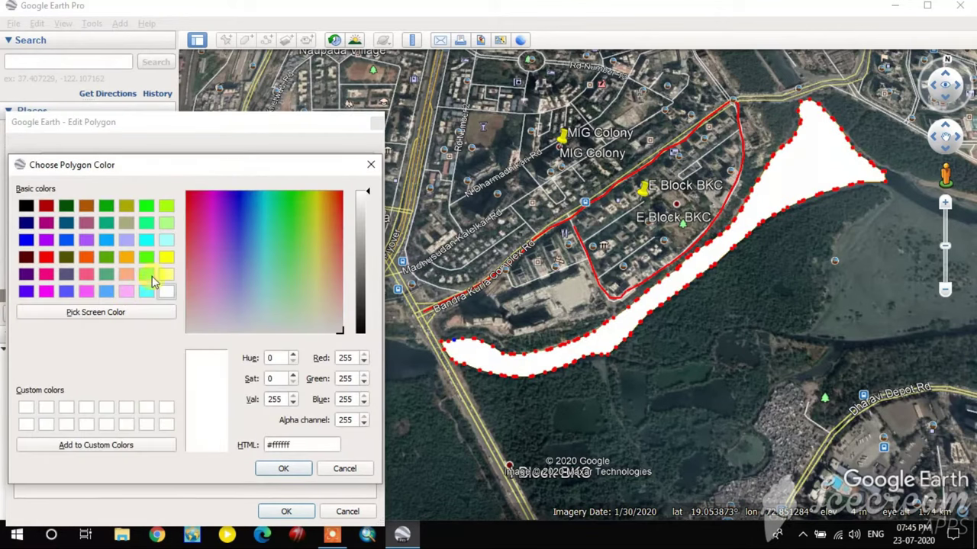
{"action": "left_click", "coordinate": [167, 258]}
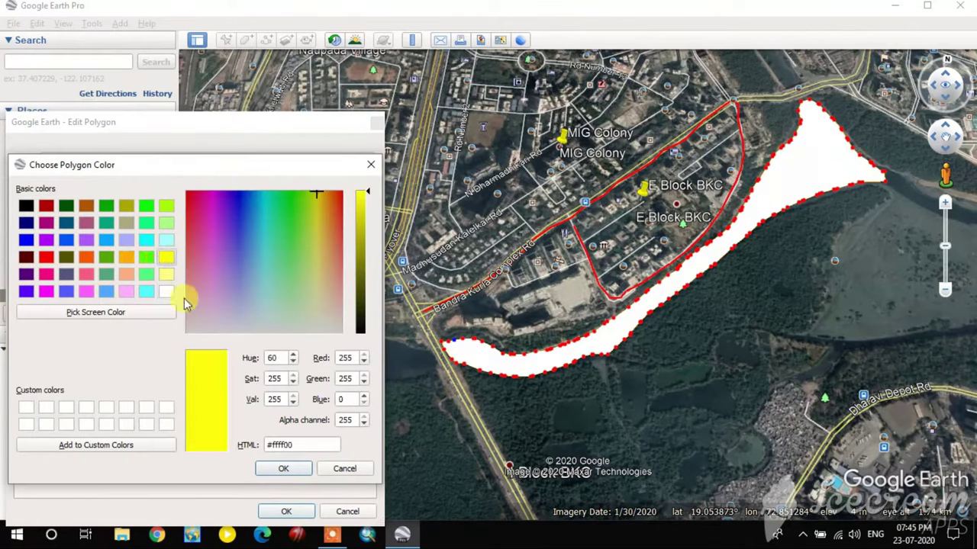
{"action": "left_click", "coordinate": [276, 470]}
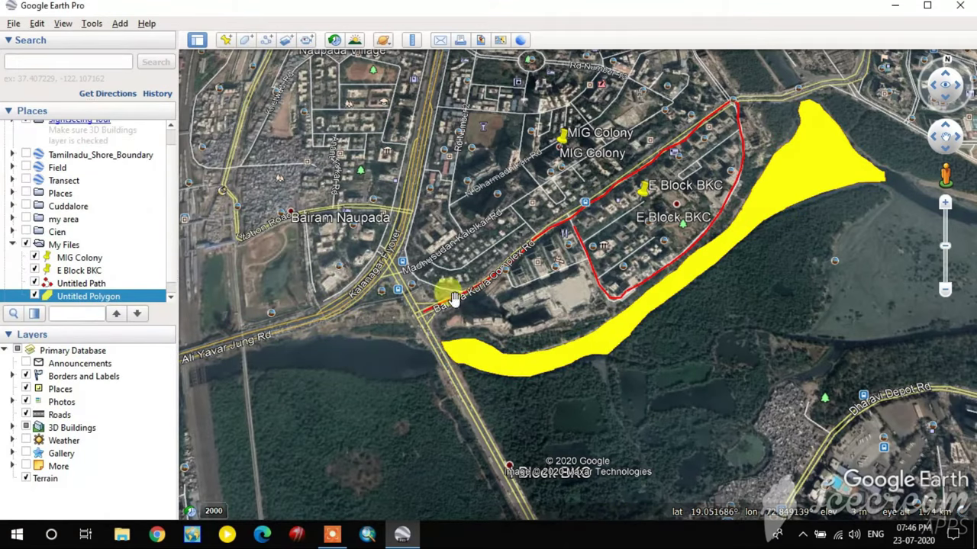
{"action": "left_click", "coordinate": [814, 245]}
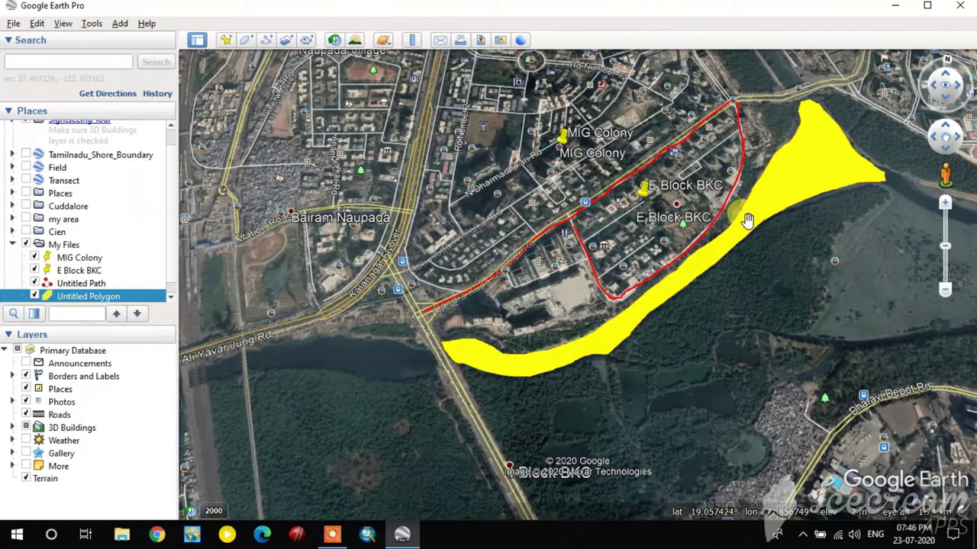
{"action": "right_click", "coordinate": [73, 246]}
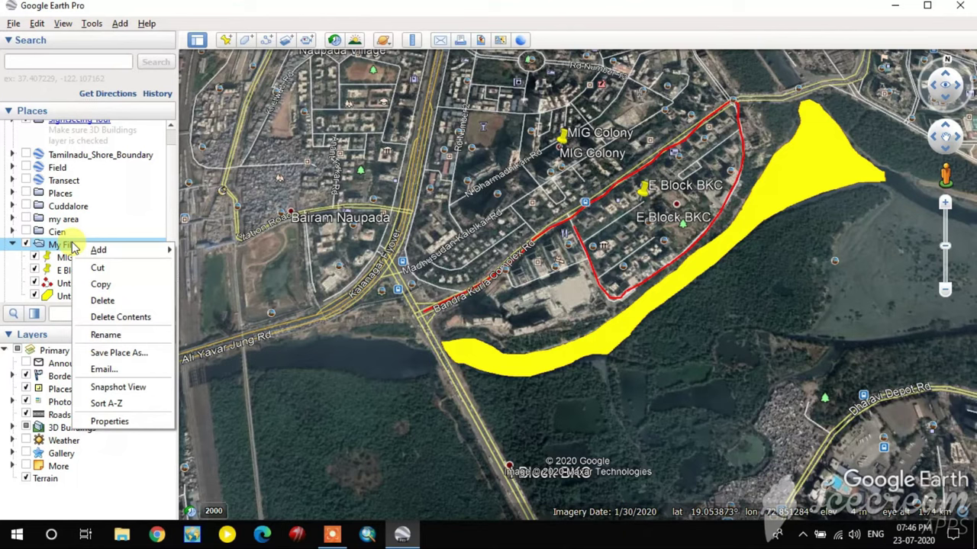
Step: Start saving the My Files folder from Places with Save Place As
{"action": "left_click", "coordinate": [49, 244]}
{"action": "right_click", "coordinate": [52, 244]}
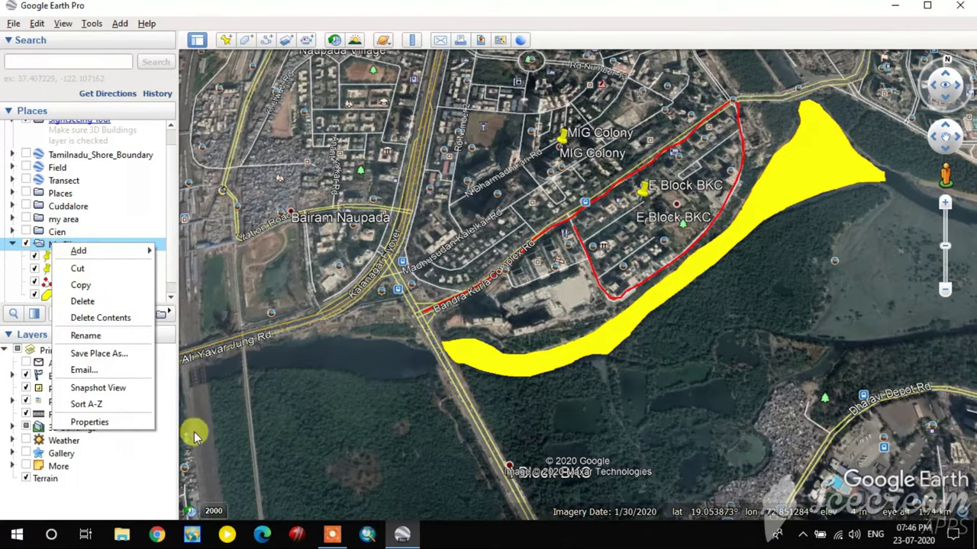
{"action": "left_click", "coordinate": [171, 440]}
{"action": "left_click", "coordinate": [169, 441]}
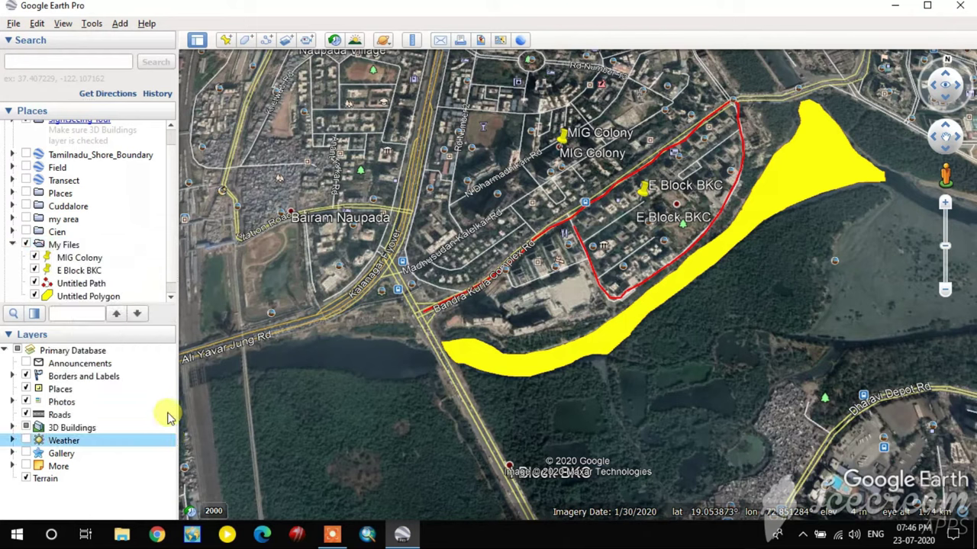
{"action": "left_click", "coordinate": [53, 248]}
{"action": "right_click", "coordinate": [53, 247]}
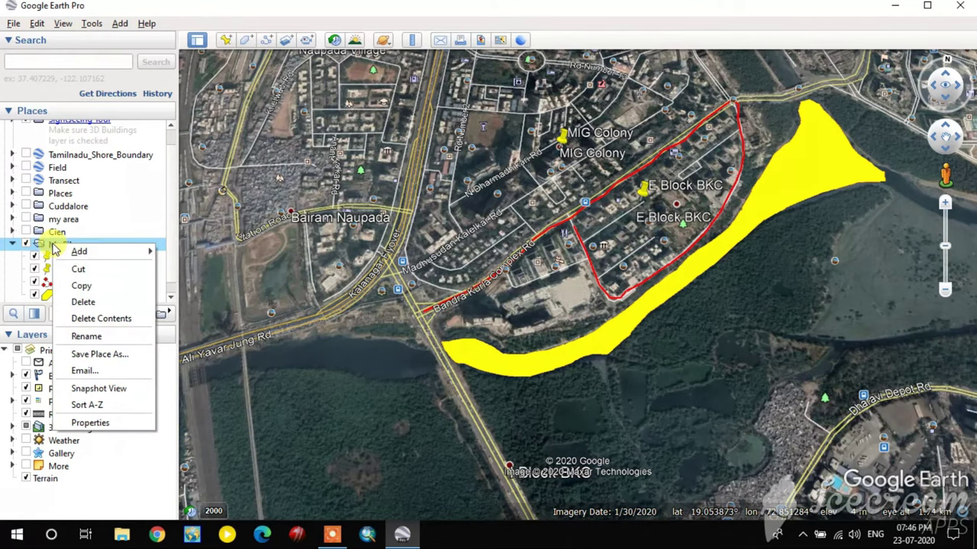
{"action": "mouse_move", "coordinate": [57, 251]}
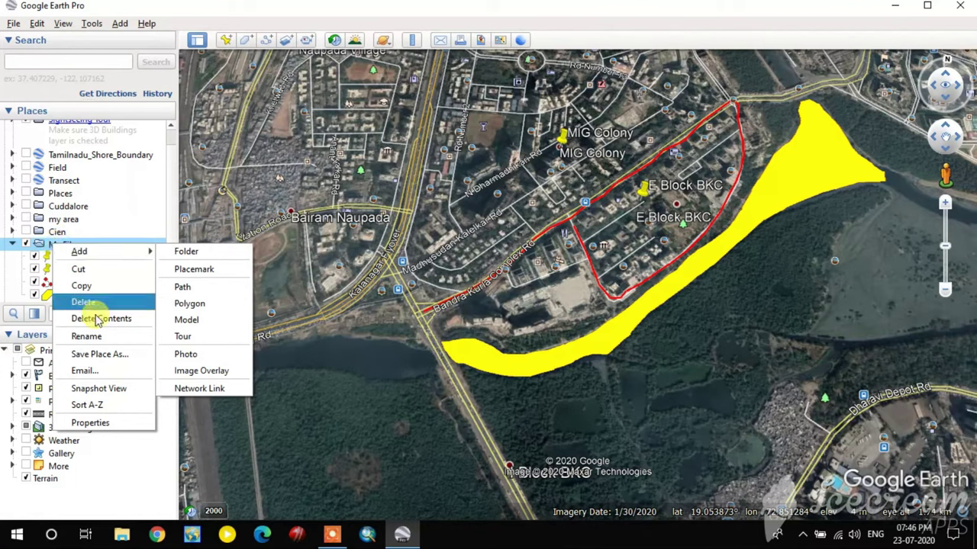
{"action": "left_click", "coordinate": [107, 356]}
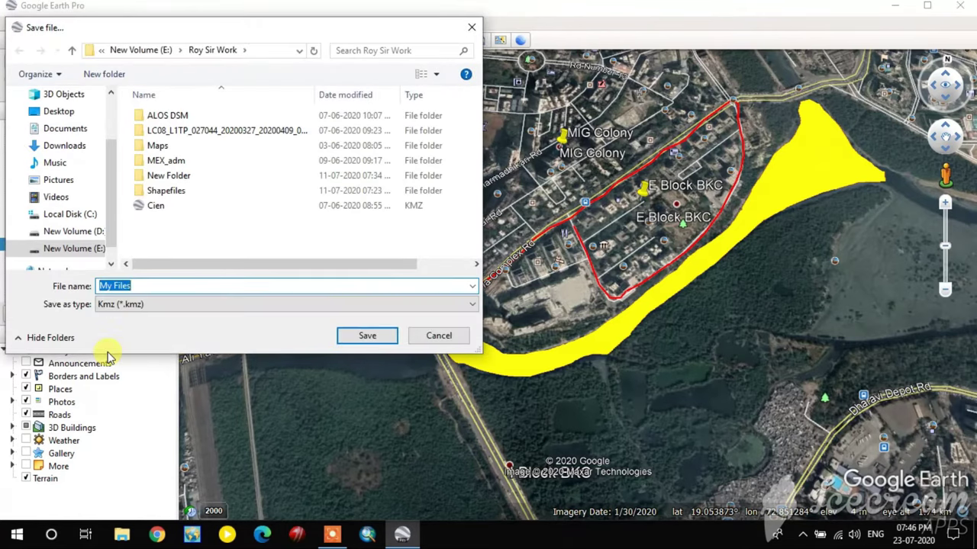
Step: Save My Files as a KMZ in the Analysis folder on drive E:
{"action": "left_click_drag", "start_coordinate": [254, 35], "coordinate": [502, 69]}
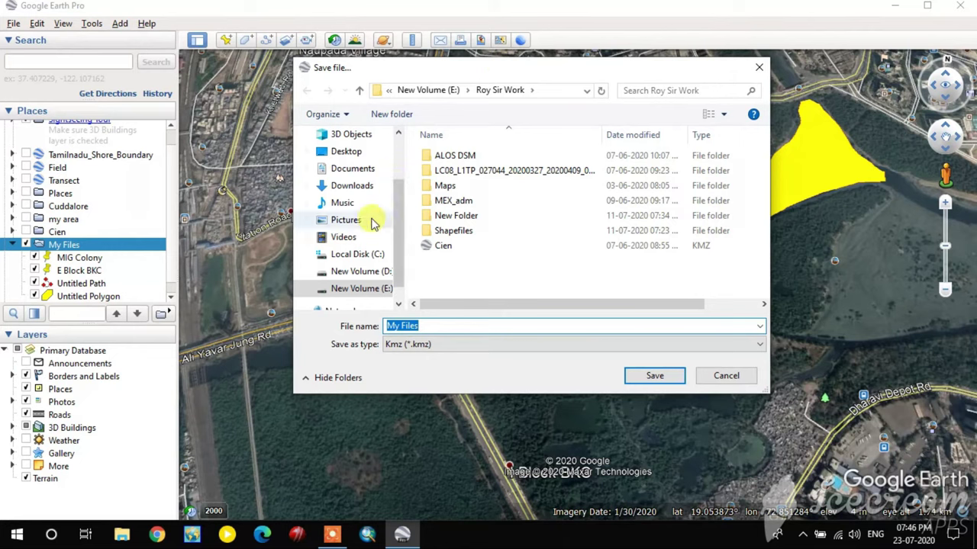
{"action": "left_click", "coordinate": [357, 288]}
{"action": "double_click", "coordinate": [454, 174]}
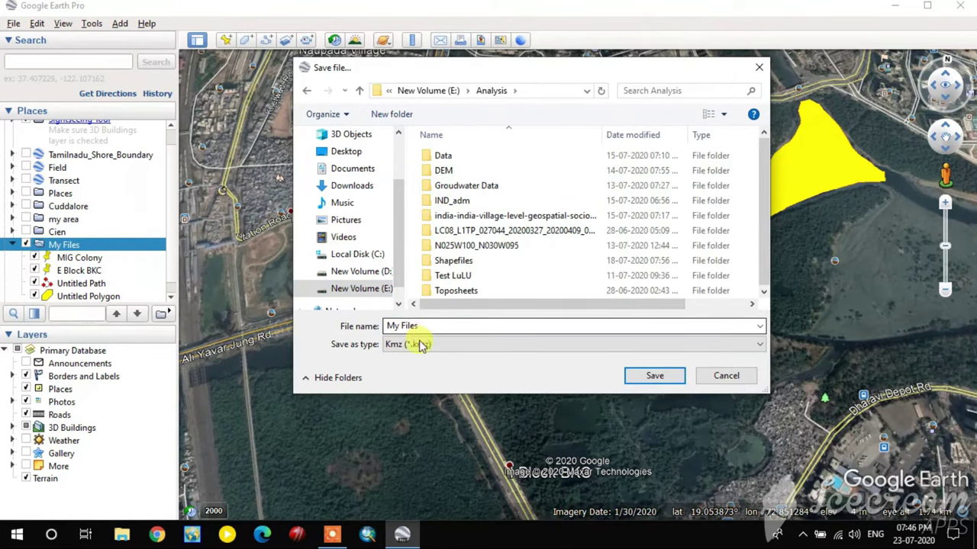
{"action": "left_click", "coordinate": [657, 377]}
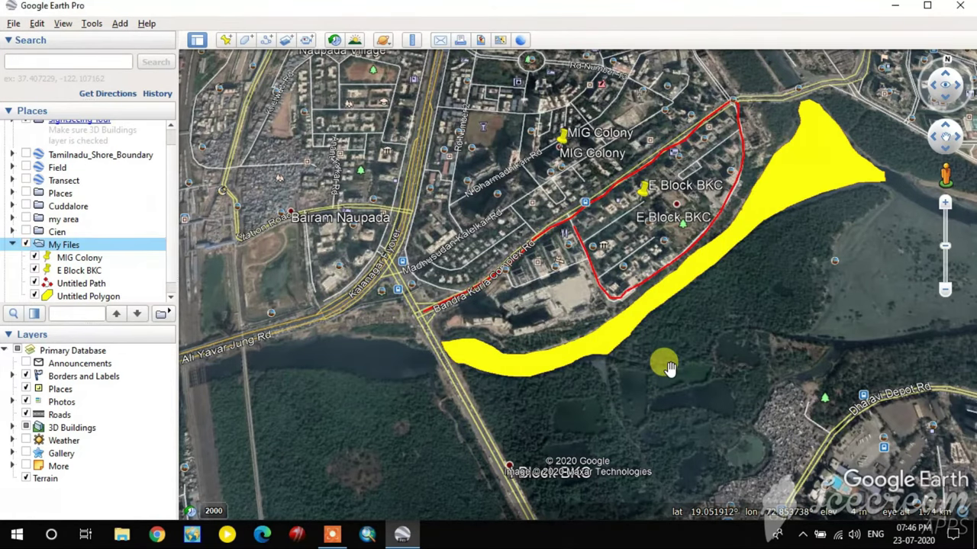
{"action": "left_click", "coordinate": [126, 537]}
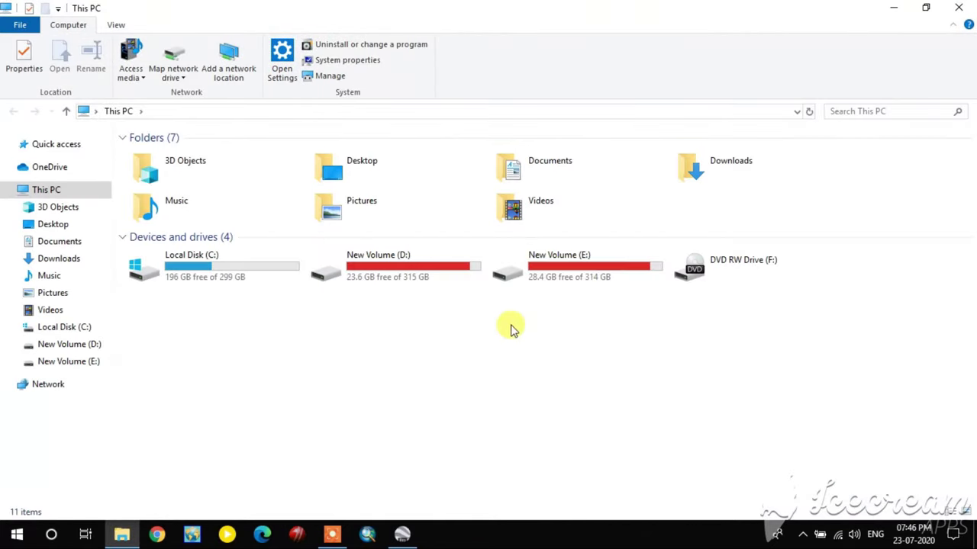
Step: Open E:\Analysis, refresh it to confirm My Files.kmz is there, and launch ArcMap
{"action": "double_click", "coordinate": [600, 267]}
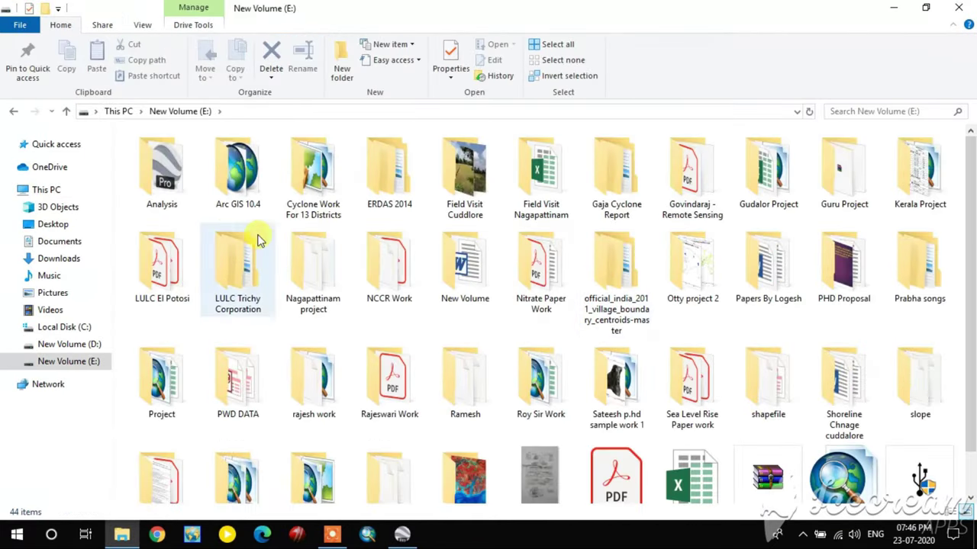
{"action": "double_click", "coordinate": [183, 203]}
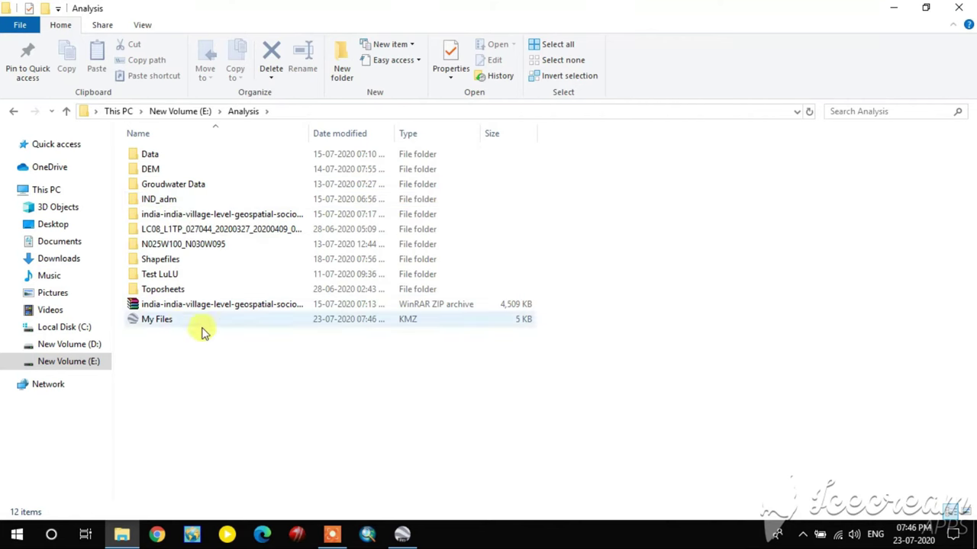
{"action": "right_click", "coordinate": [653, 265]}
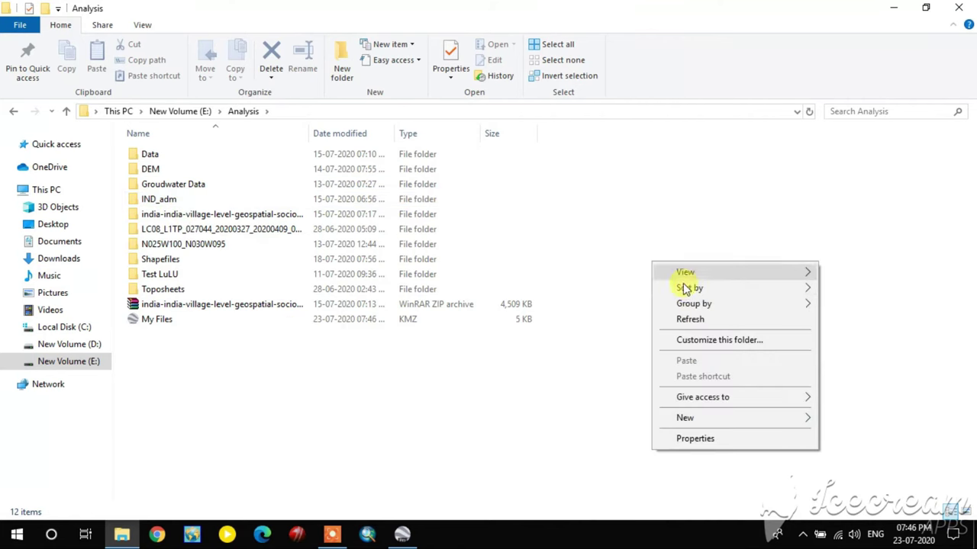
{"action": "left_click", "coordinate": [694, 318]}
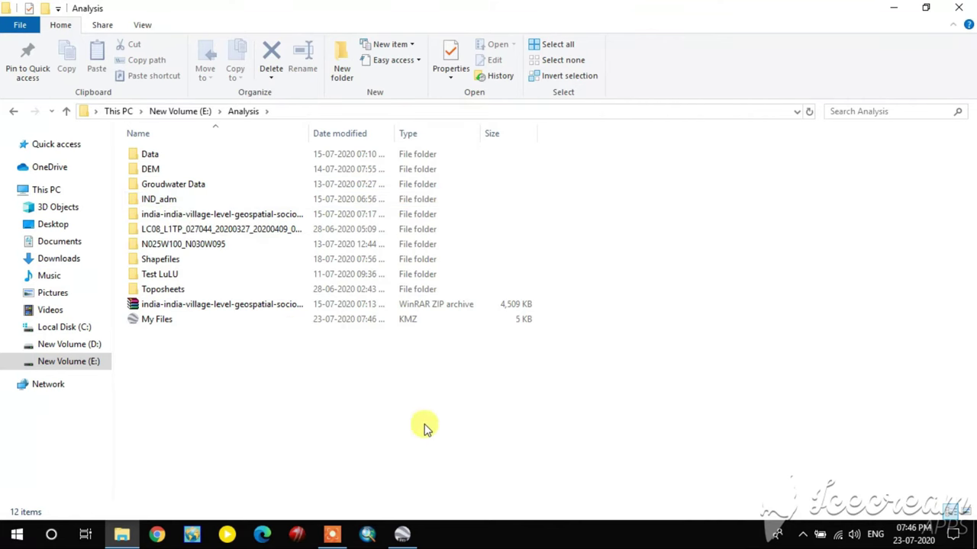
{"action": "left_click", "coordinate": [370, 535]}
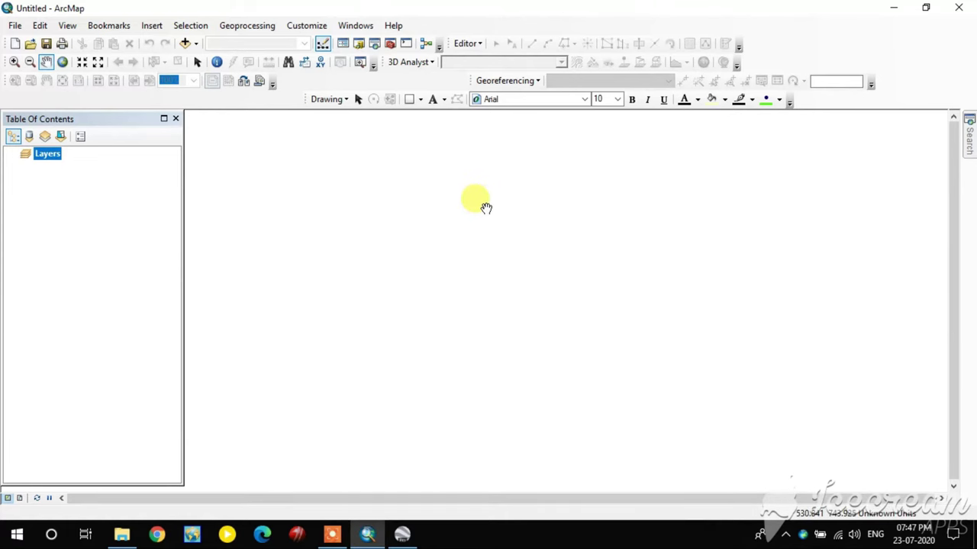
Step: Open the KML To Layer tool from ArcToolbox's Conversion Tools > From KML
{"action": "left_click", "coordinate": [389, 44]}
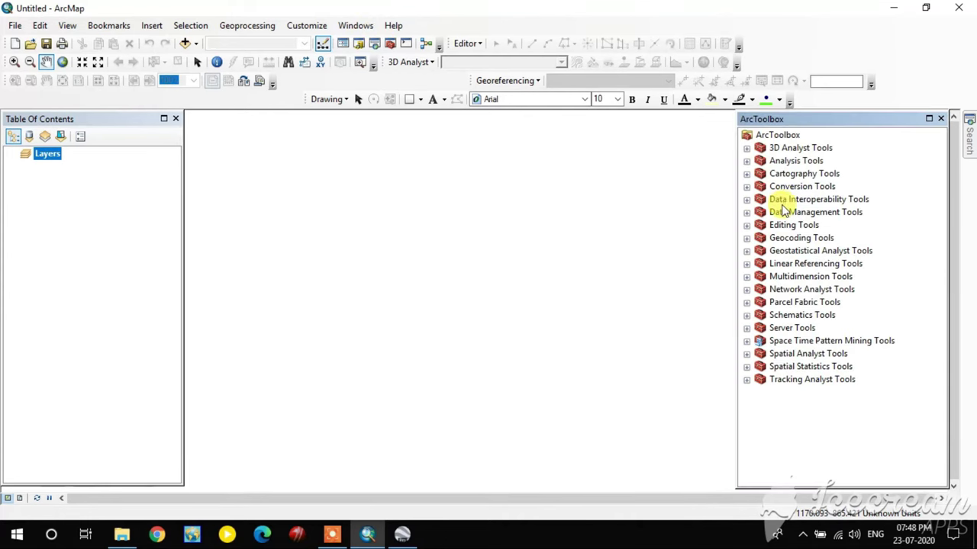
{"action": "double_click", "coordinate": [793, 187]}
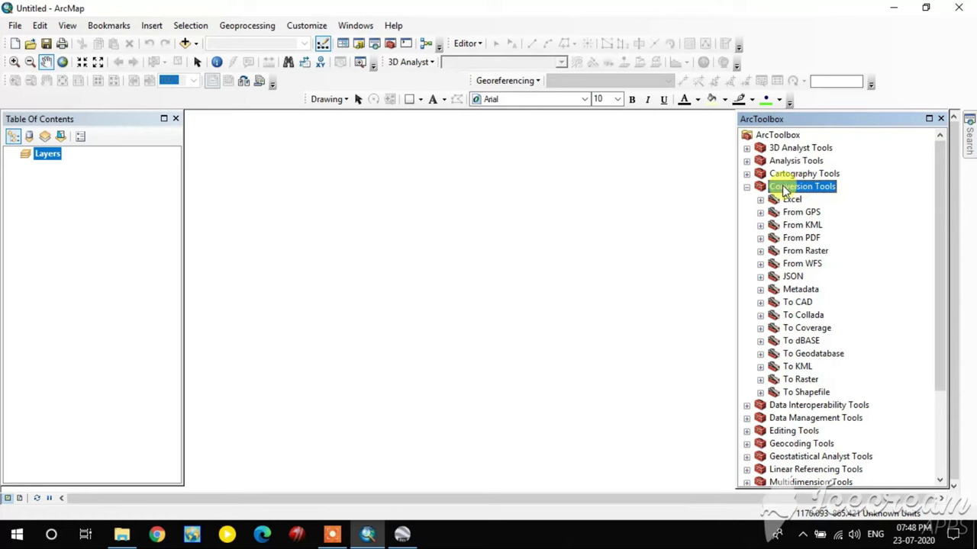
{"action": "left_click", "coordinate": [807, 226]}
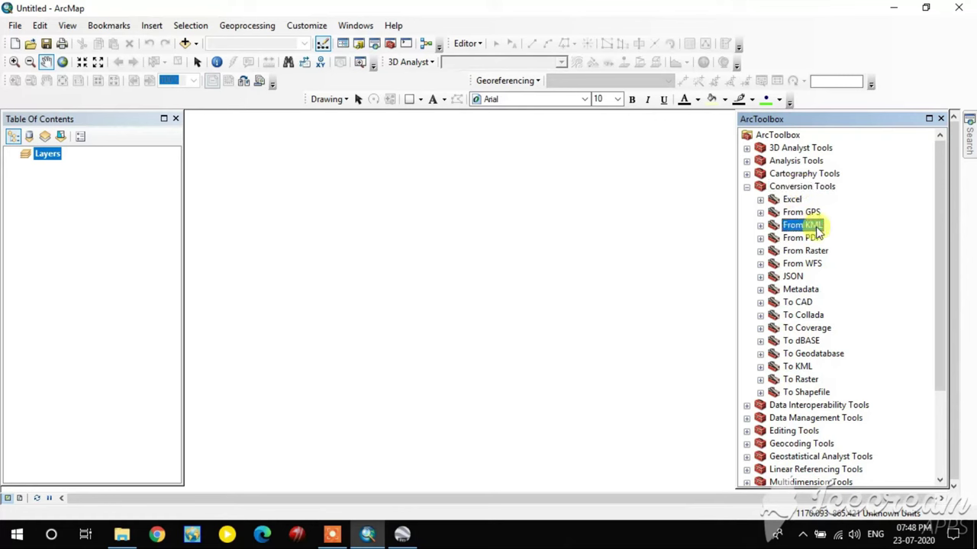
{"action": "double_click", "coordinate": [808, 226]}
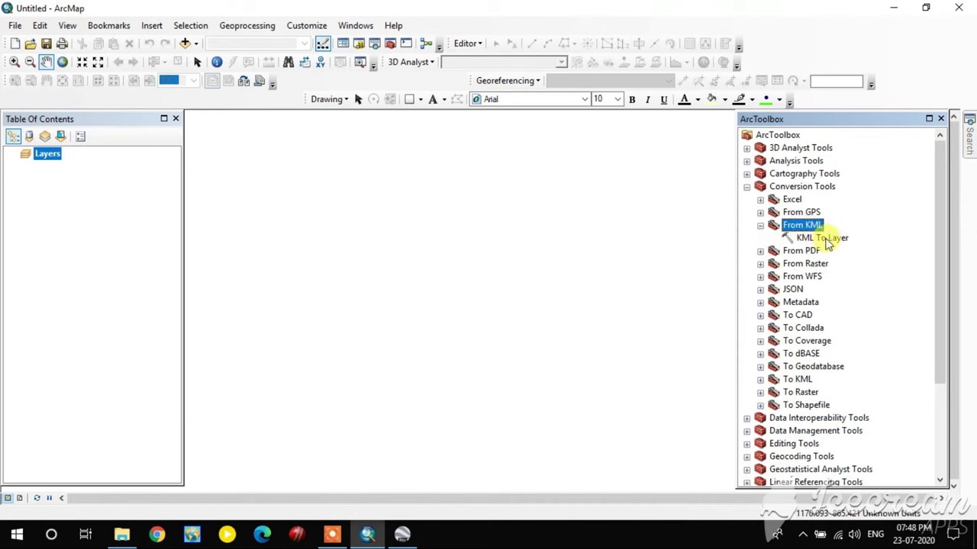
{"action": "left_click", "coordinate": [821, 238]}
{"action": "double_click", "coordinate": [815, 238]}
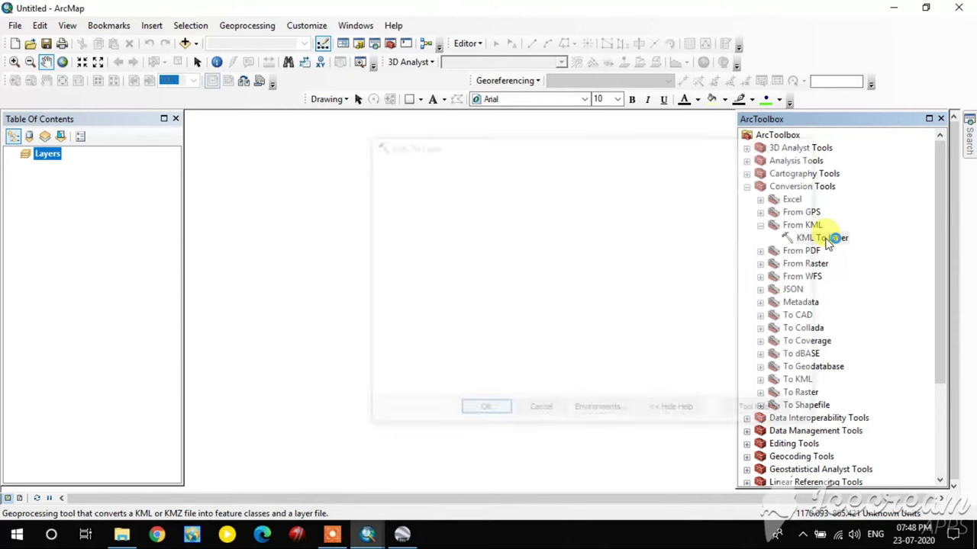
{"action": "left_click_drag", "start_coordinate": [695, 156], "coordinate": [642, 164]}
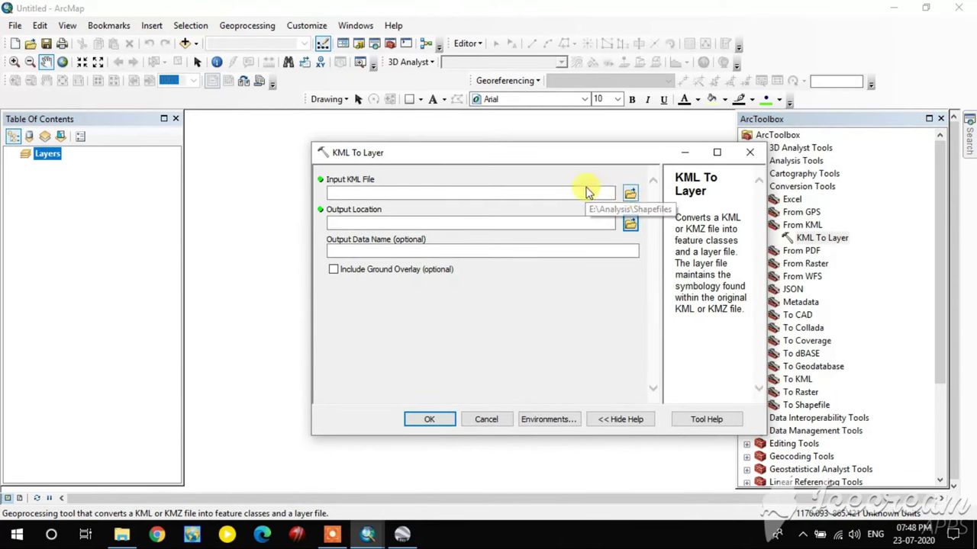
Step: Run KML To Layer with E:\Analysis\My Files.kmz as input, output named My Files
{"action": "left_click", "coordinate": [629, 193]}
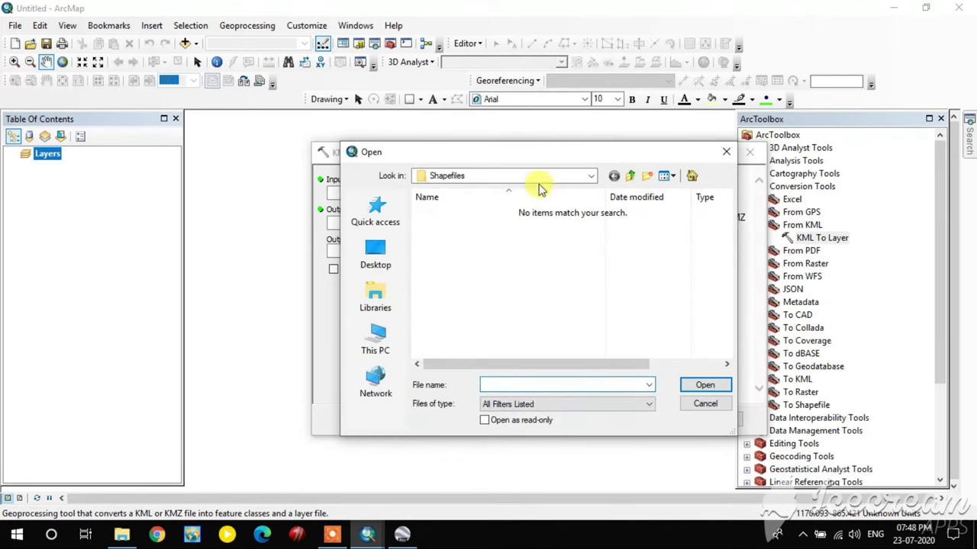
{"action": "left_click", "coordinate": [630, 176]}
{"action": "left_click", "coordinate": [629, 176]}
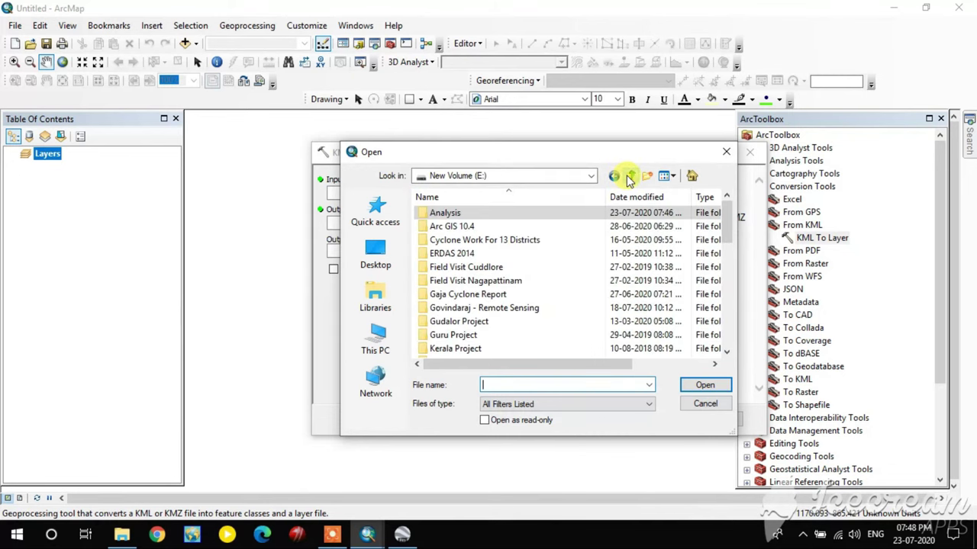
{"action": "double_click", "coordinate": [461, 213]}
{"action": "scroll", "coordinate": [497, 289], "scroll_direction": "right", "scroll_amount": 3}
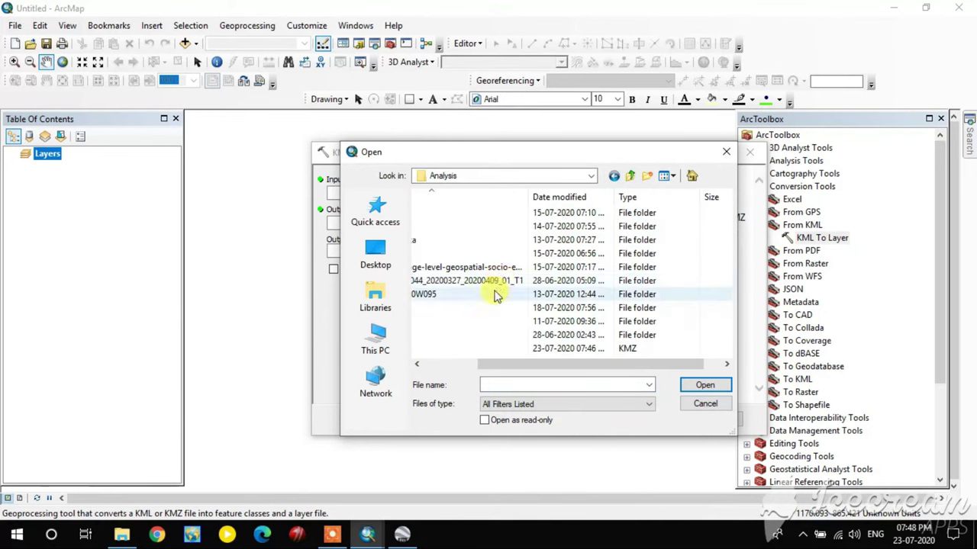
{"action": "scroll", "coordinate": [447, 279], "scroll_direction": "left", "scroll_amount": 3}
{"action": "left_click", "coordinate": [448, 352]}
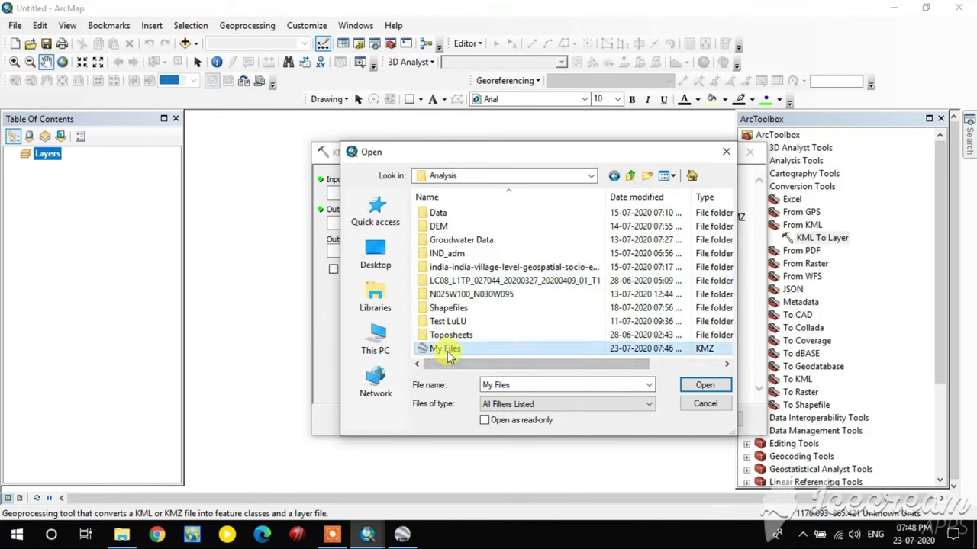
{"action": "left_click", "coordinate": [691, 386]}
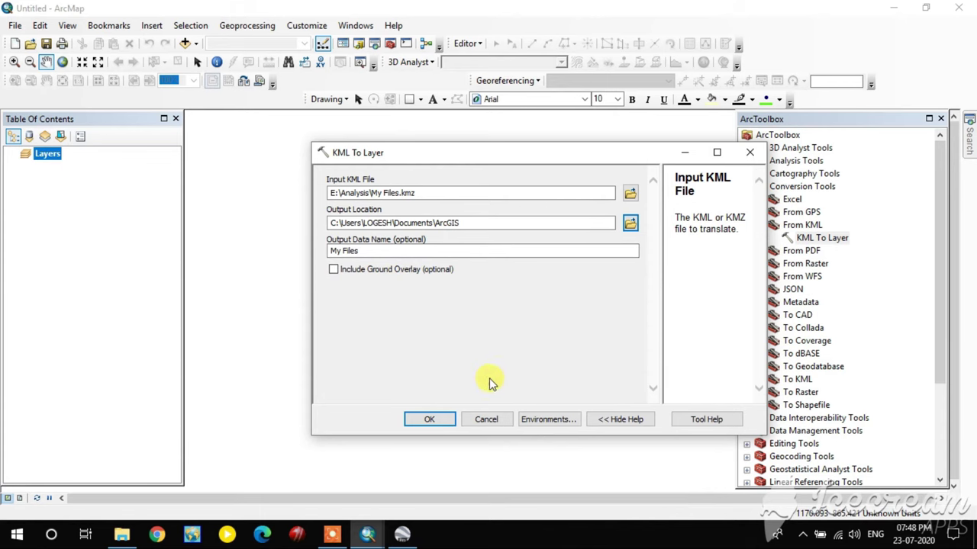
{"action": "left_click", "coordinate": [431, 419]}
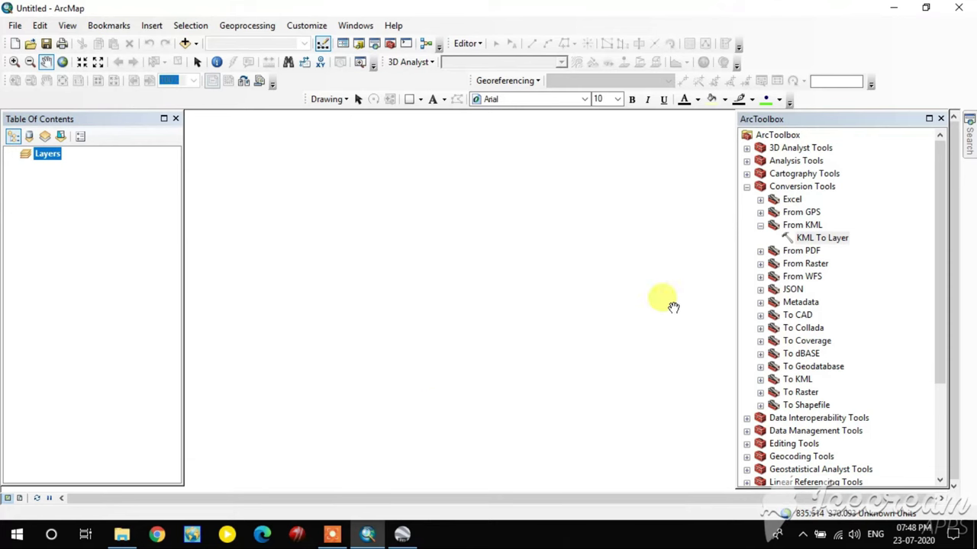
Step: Check the KML To Layer entry in the geoprocessing Results window
{"action": "left_click", "coordinate": [941, 119]}
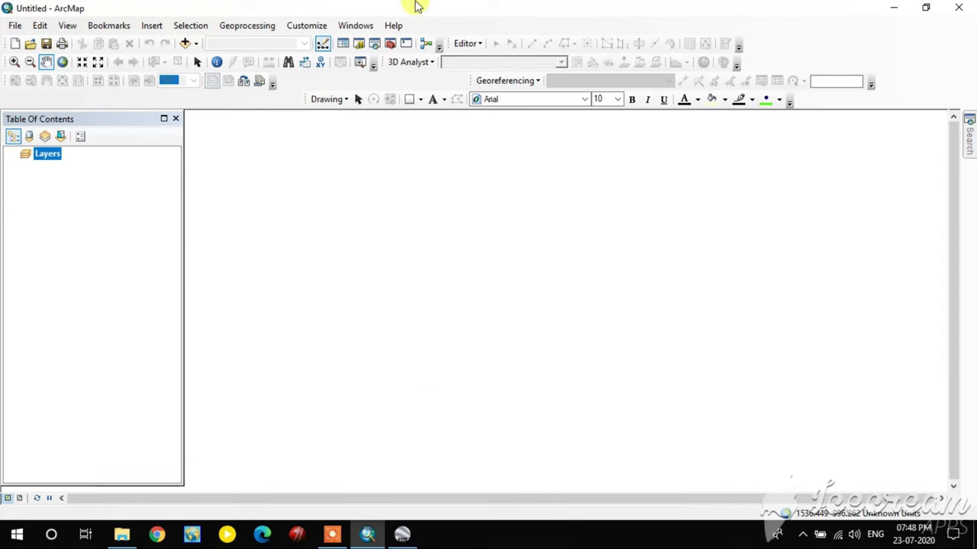
{"action": "left_click", "coordinate": [271, 29]}
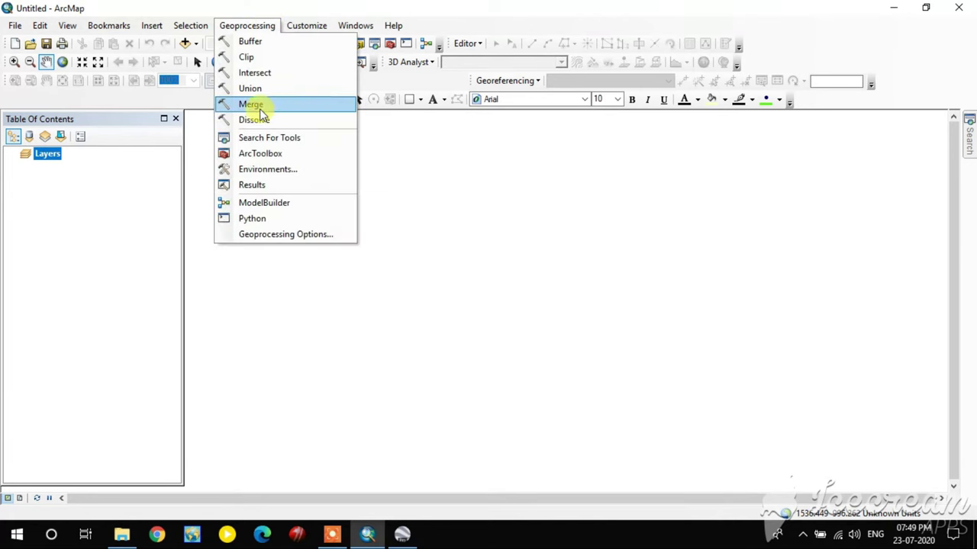
{"action": "left_click", "coordinate": [271, 187]}
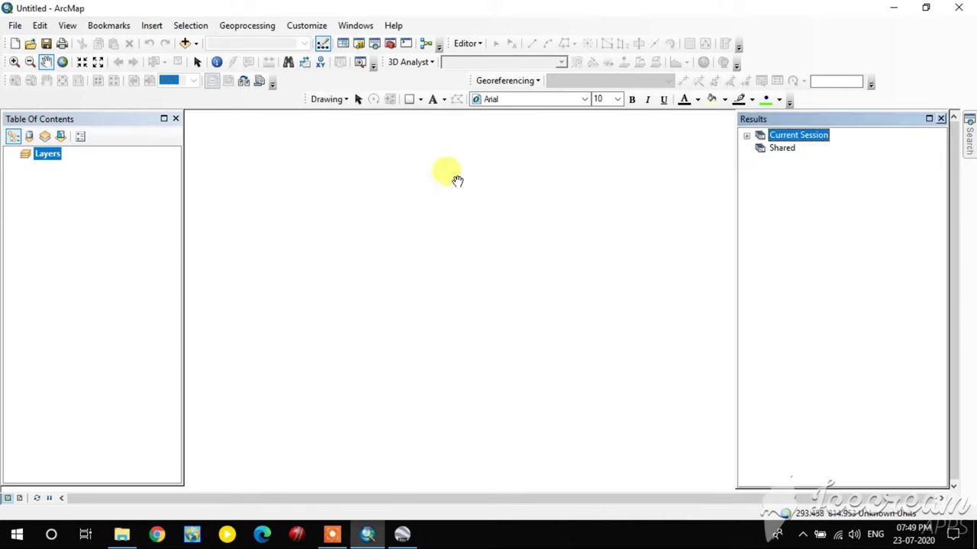
{"action": "left_click", "coordinate": [747, 137]}
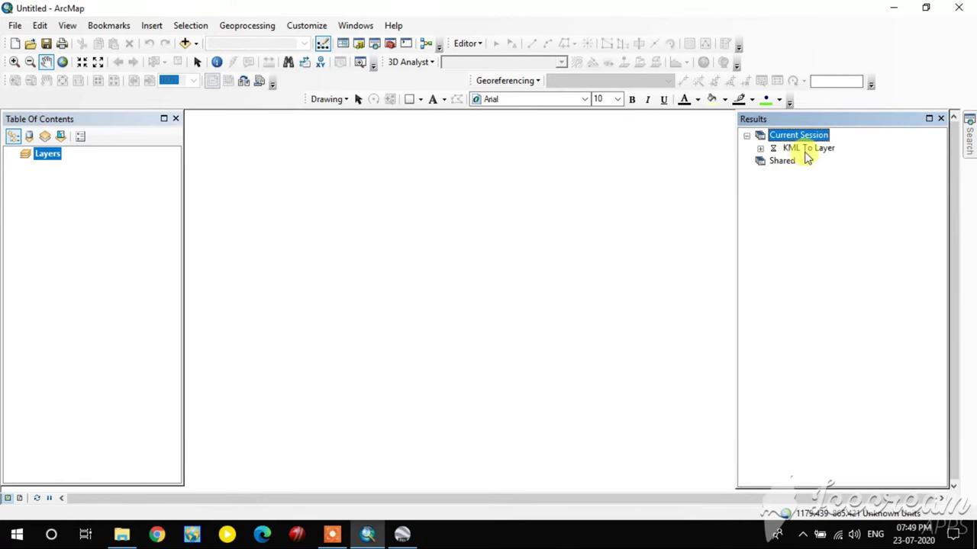
{"action": "left_click", "coordinate": [941, 120]}
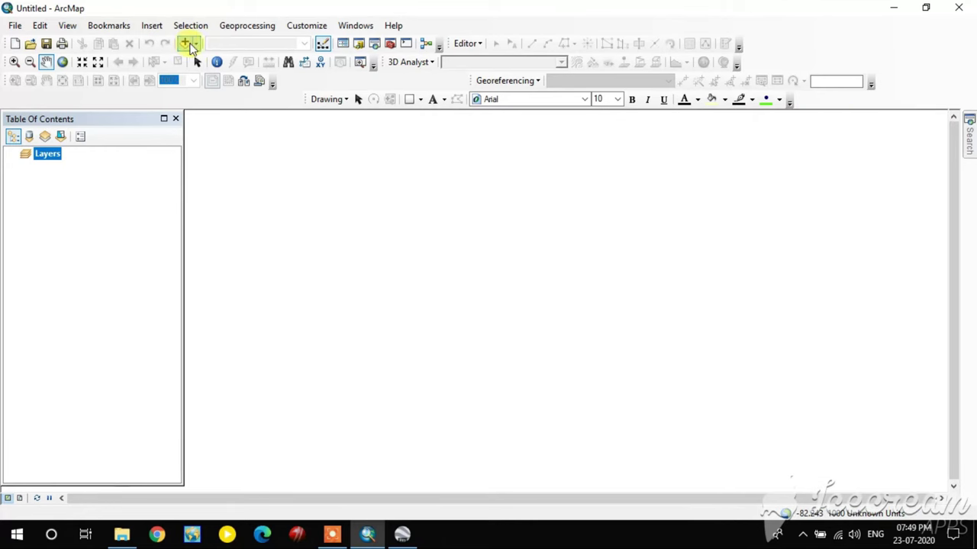
Step: Load the My Files layer group into the map via Add Data
{"action": "left_click", "coordinate": [187, 43]}
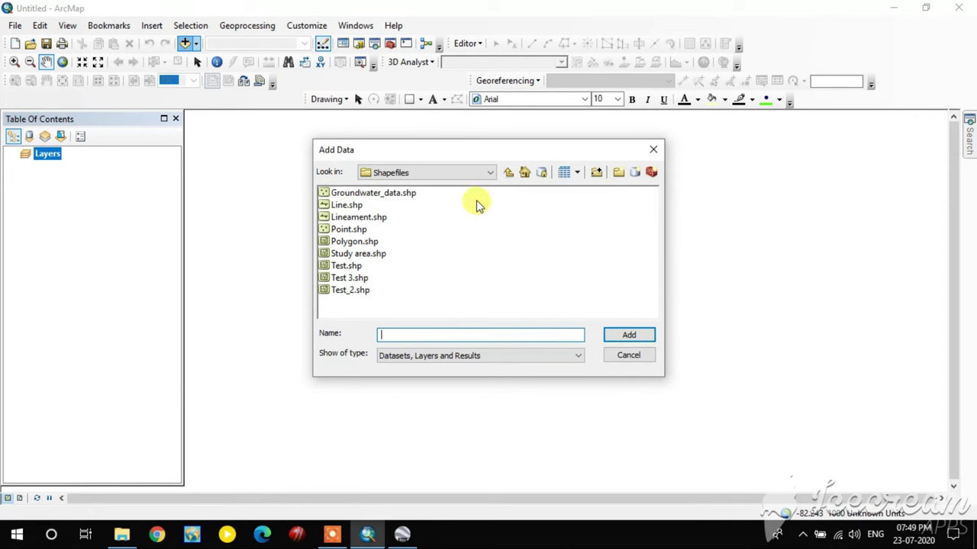
{"action": "left_click", "coordinate": [507, 173]}
{"action": "left_click", "coordinate": [506, 173]}
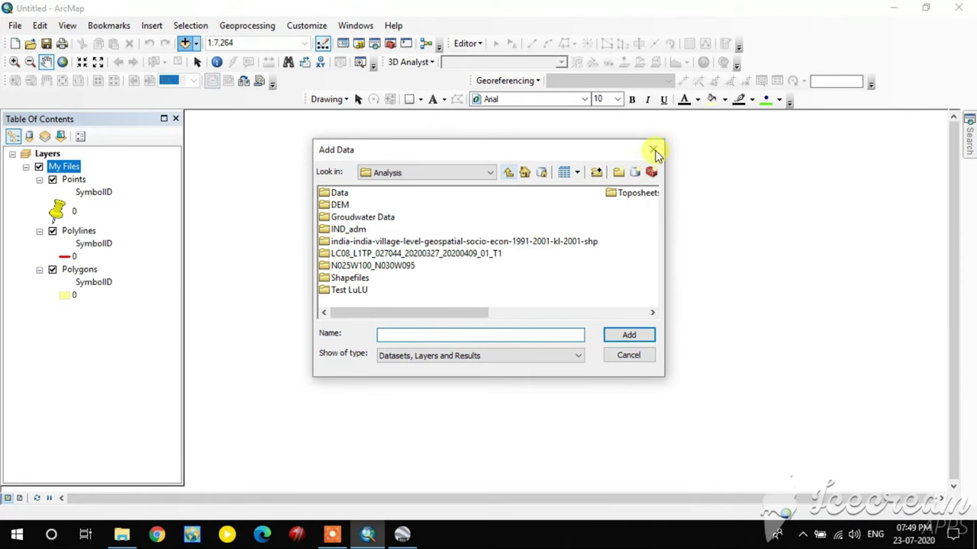
Step: Zoom and pan to view the MIG Colony and E Block BKC pins, red path and yellow polygon
{"action": "left_click", "coordinate": [654, 149]}
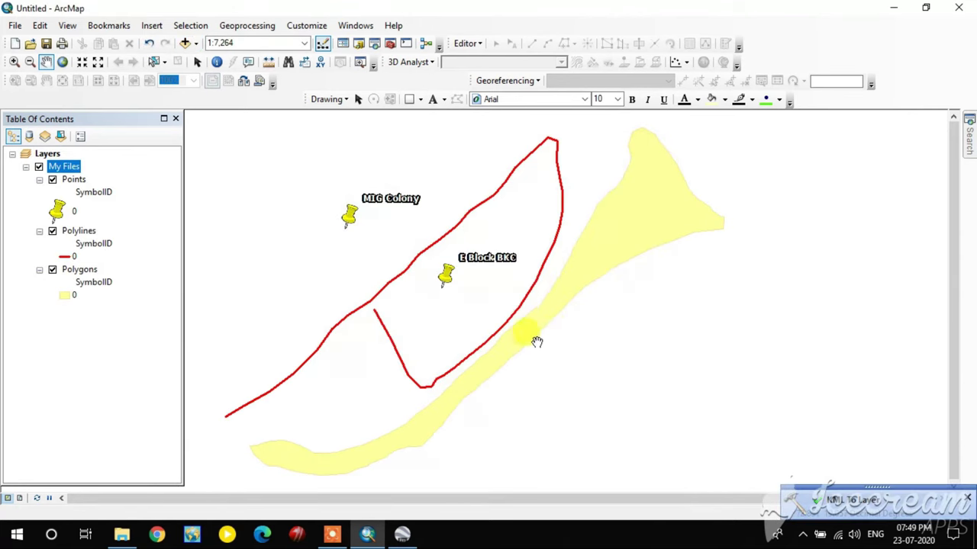
{"action": "scroll", "coordinate": [450, 343], "scroll_direction": "up", "scroll_amount": 2}
{"action": "left_click_drag", "start_coordinate": [409, 317], "coordinate": [534, 298]}
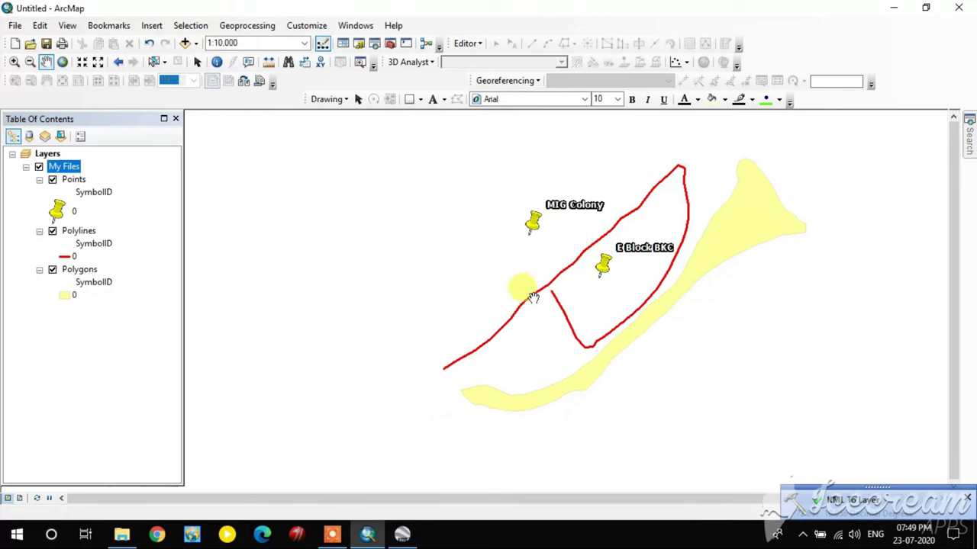
{"action": "left_click_drag", "start_coordinate": [630, 325], "coordinate": [541, 309]}
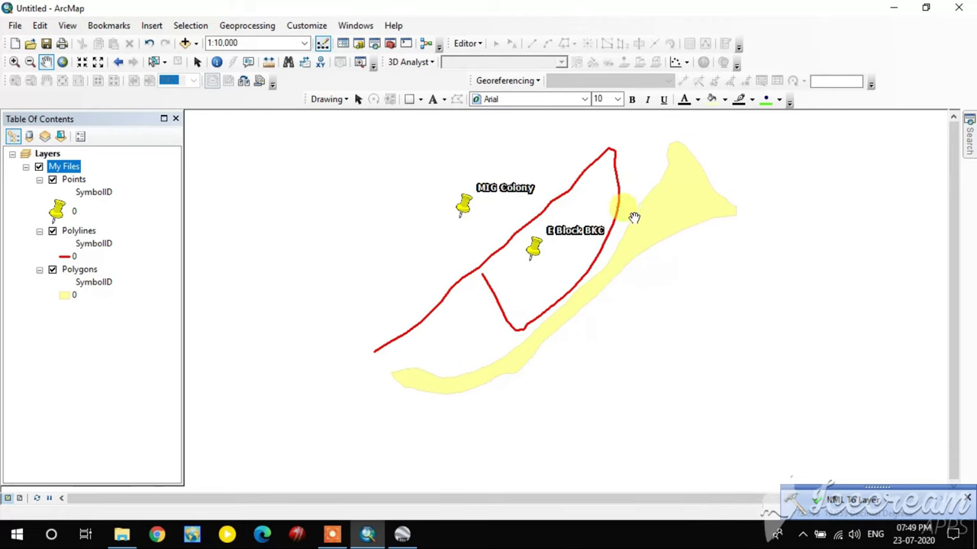
{"action": "left_click_drag", "start_coordinate": [630, 215], "coordinate": [580, 258]}
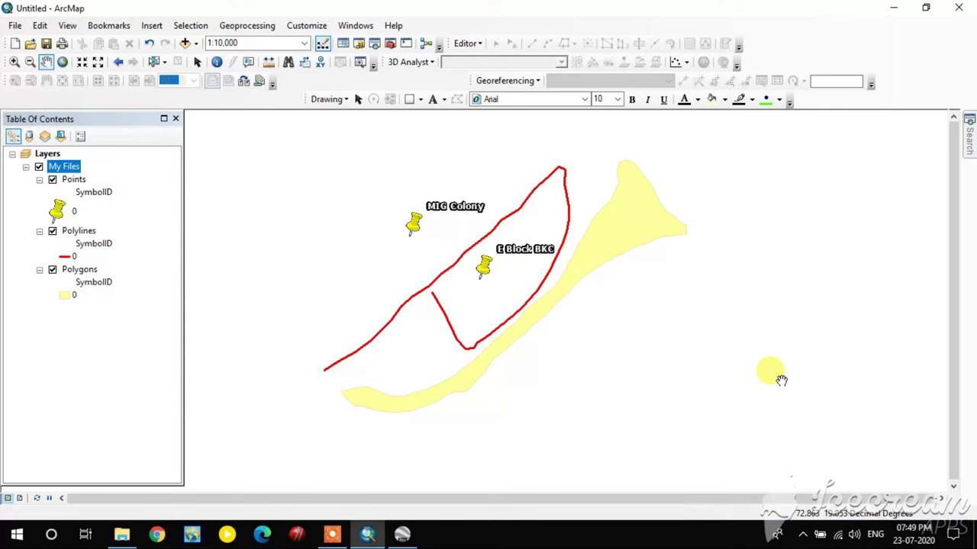
{"action": "left_click_drag", "start_coordinate": [524, 285], "coordinate": [571, 294]}
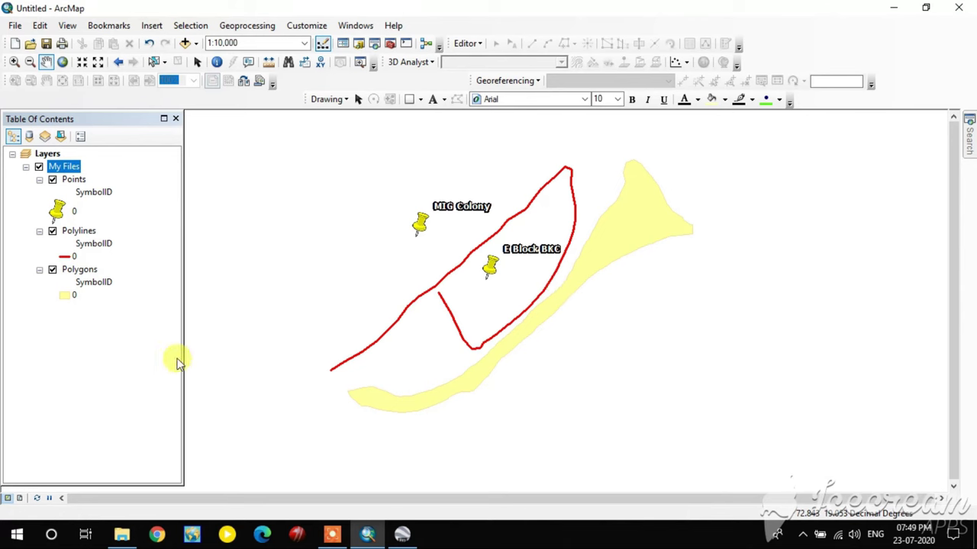
{"action": "left_click", "coordinate": [107, 309]}
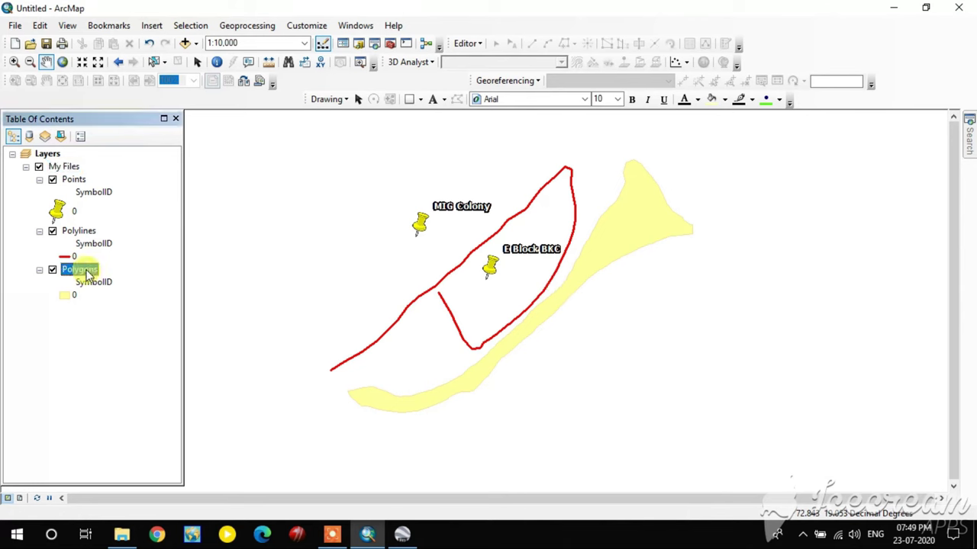
{"action": "right_click", "coordinate": [86, 273]}
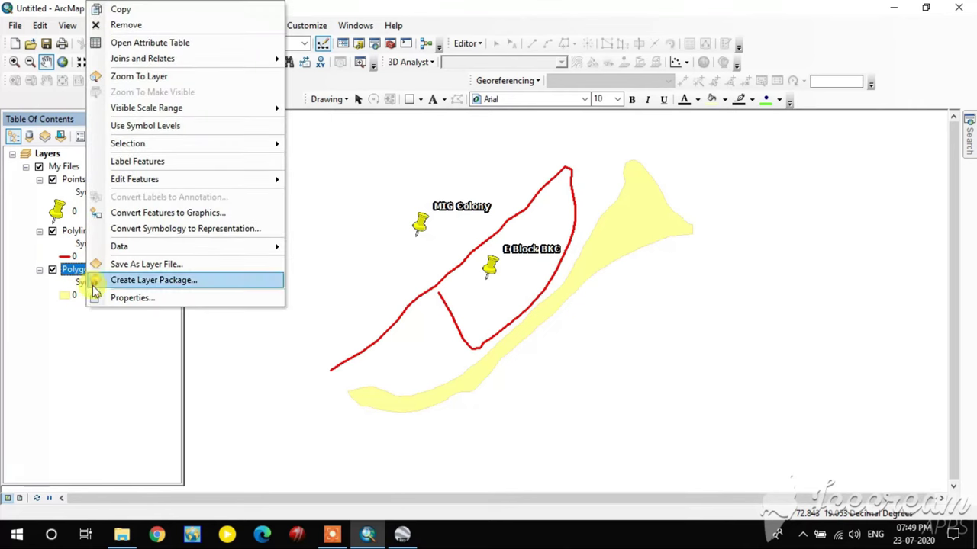
{"action": "left_click", "coordinate": [78, 231]}
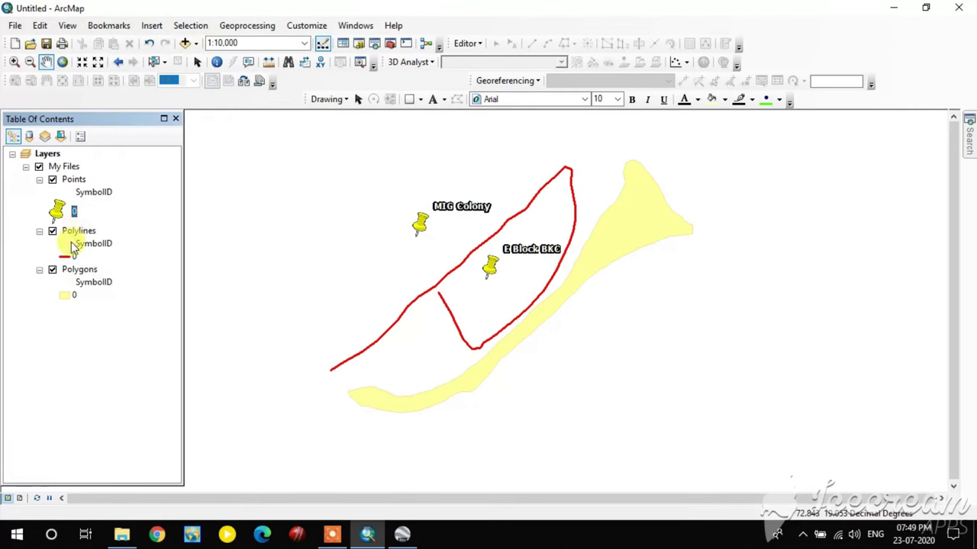
Step: Review the Polylines attribute table, then reveal the Polygons layer's Data export options
{"action": "right_click", "coordinate": [80, 235]}
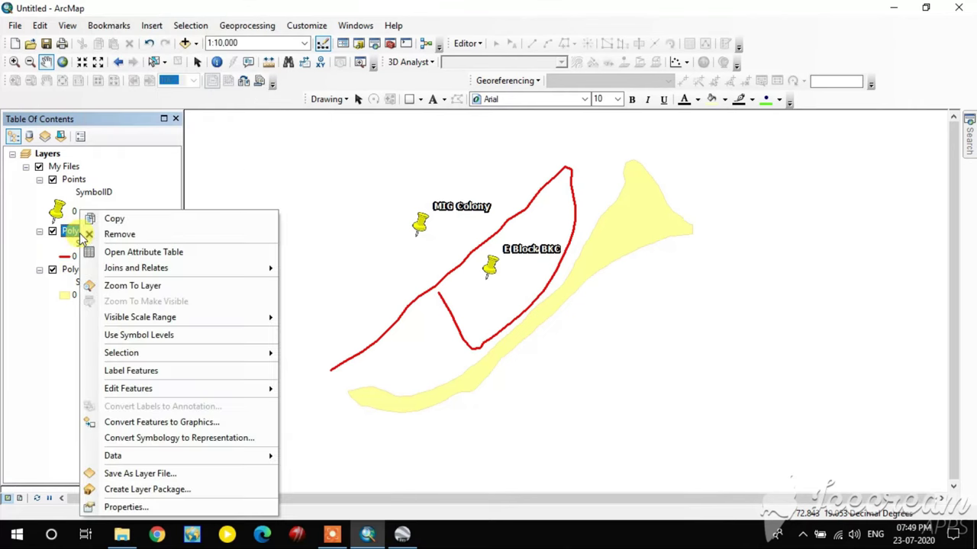
{"action": "left_click", "coordinate": [133, 253]}
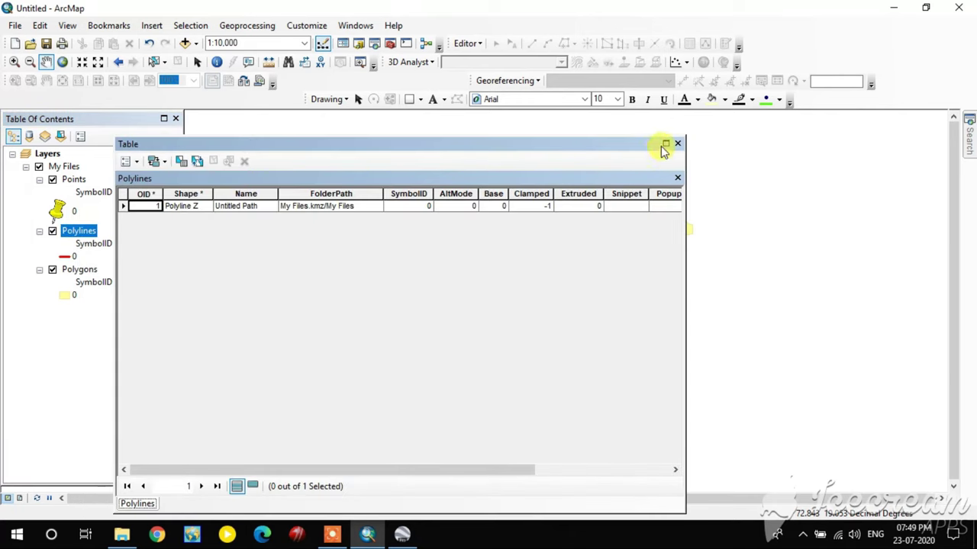
{"action": "left_click", "coordinate": [678, 146]}
{"action": "right_click", "coordinate": [86, 273]}
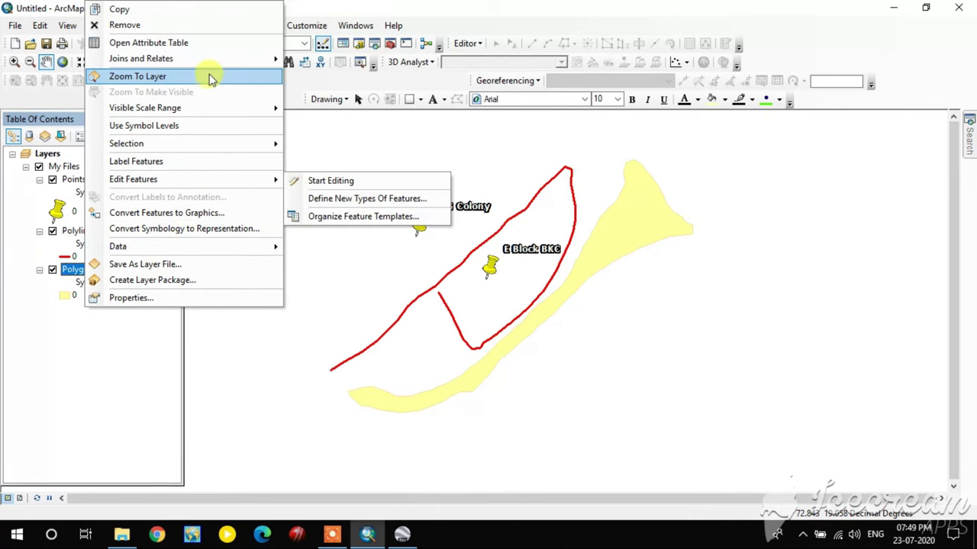
{"action": "mouse_move", "coordinate": [187, 250]}
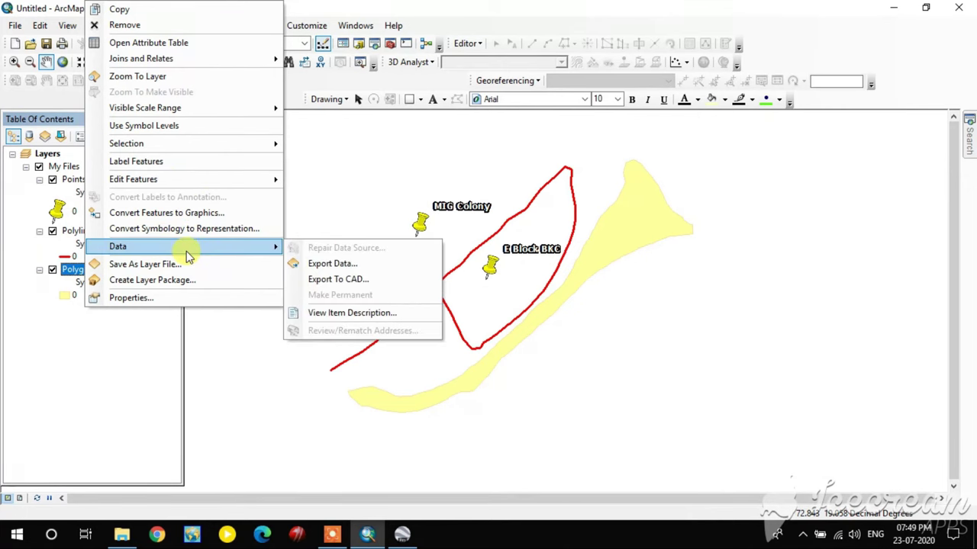
Step: Set the Polygons export output to E:\Analysis\Test Shapefile.shp
{"action": "left_click", "coordinate": [321, 266]}
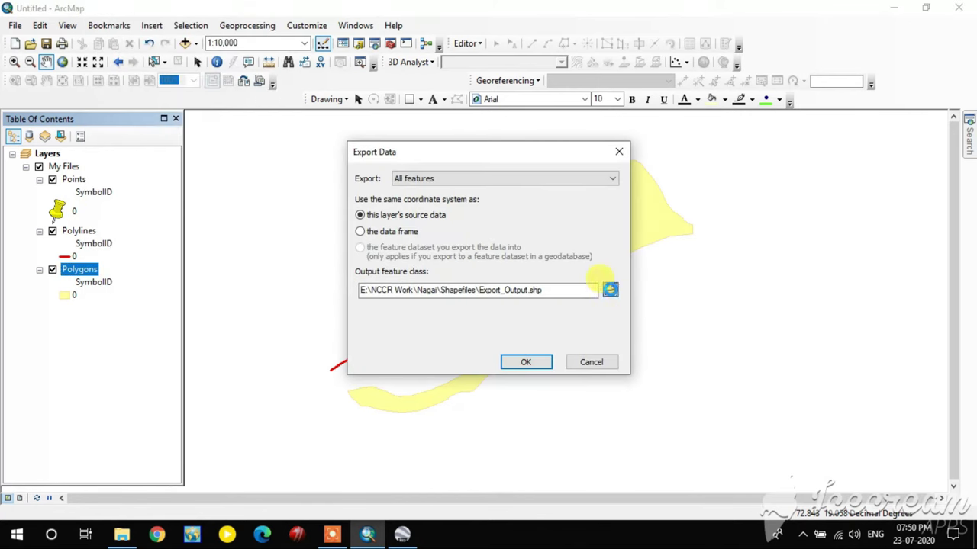
{"action": "left_click", "coordinate": [610, 290]}
{"action": "left_click", "coordinate": [508, 174]}
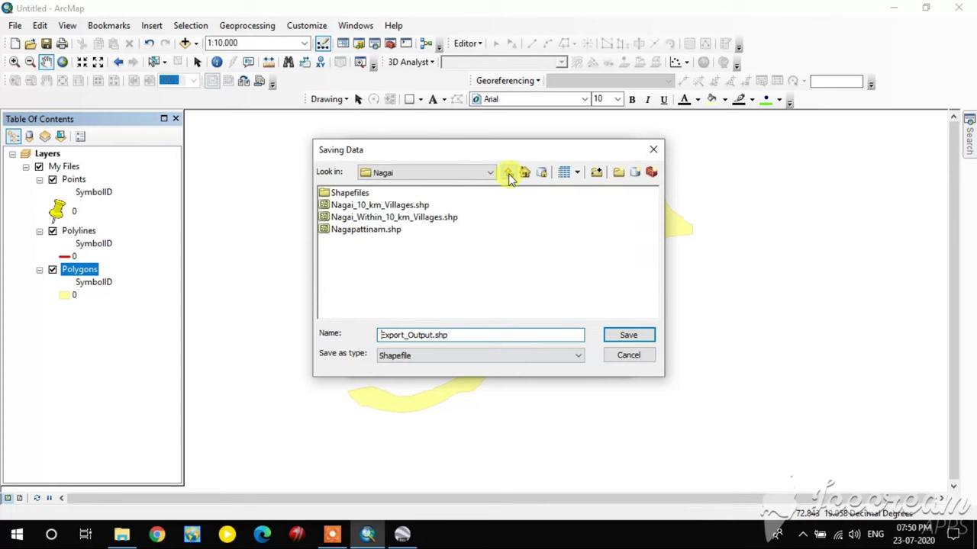
{"action": "left_click", "coordinate": [509, 173]}
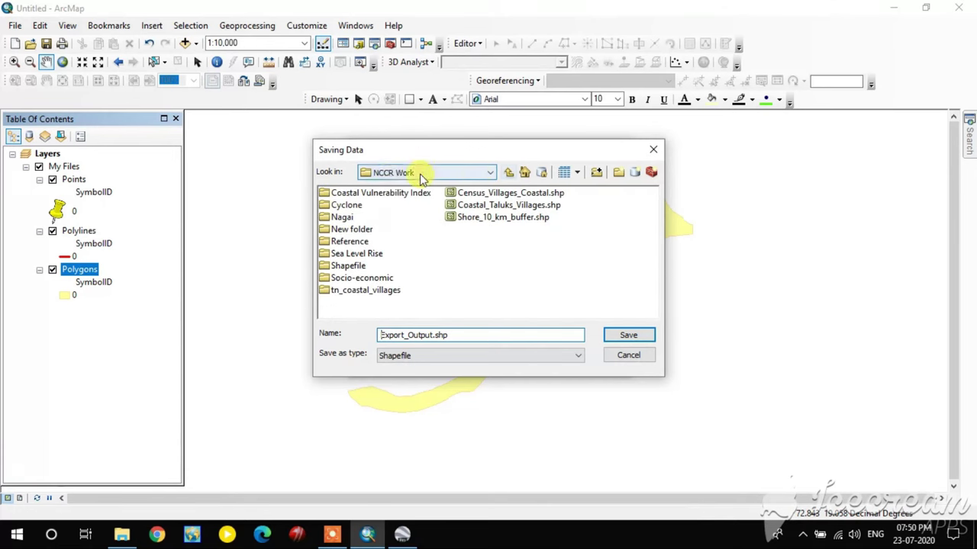
{"action": "left_click", "coordinate": [509, 173]}
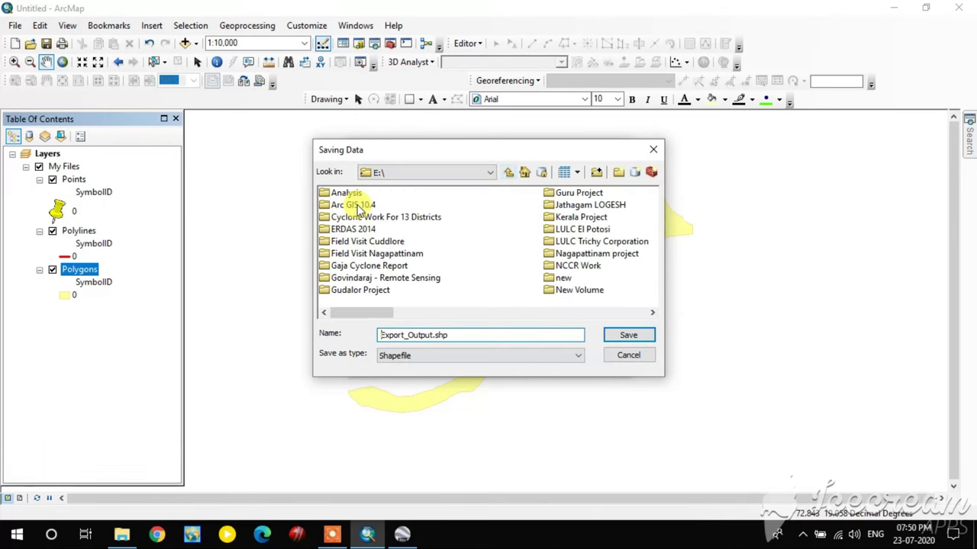
{"action": "double_click", "coordinate": [354, 195]}
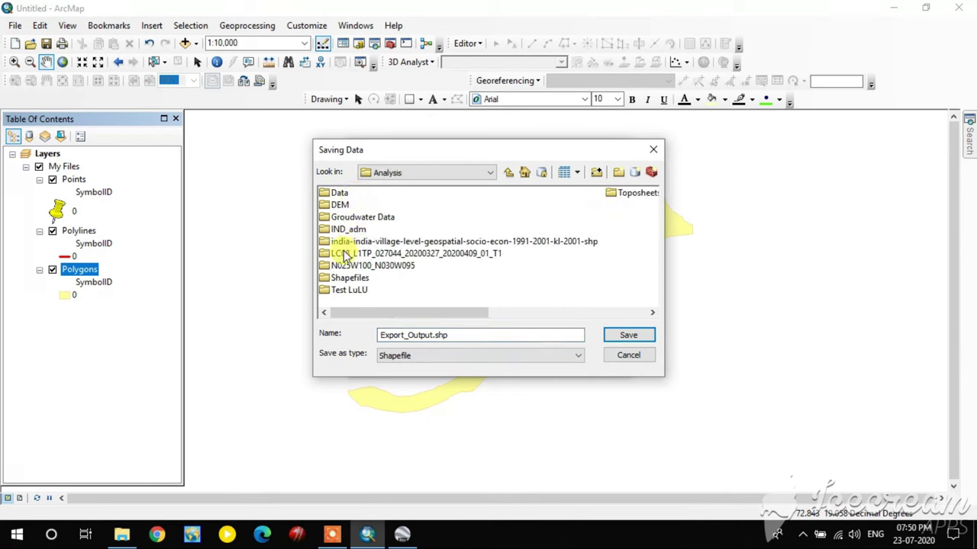
{"action": "left_click", "coordinate": [349, 278]}
{"action": "double_click", "coordinate": [406, 336]}
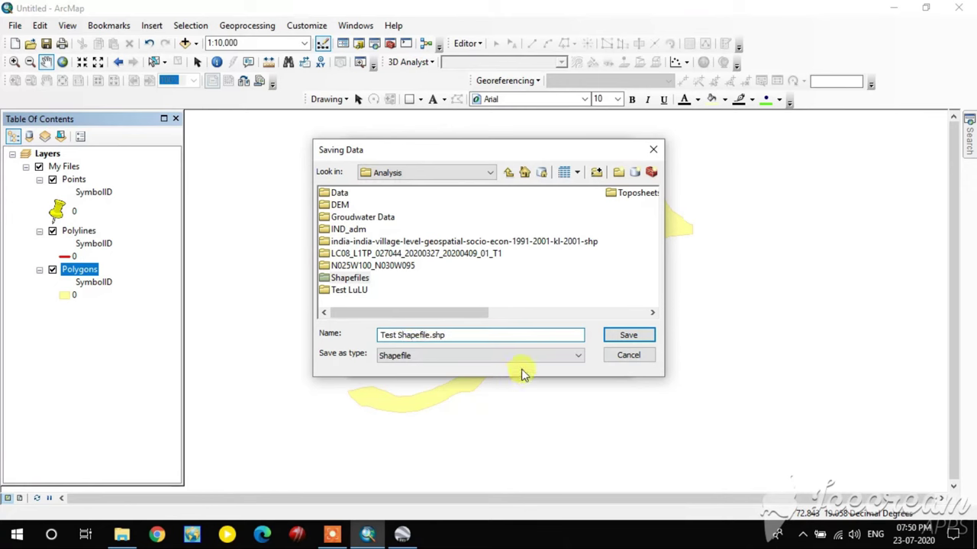
{"action": "left_click", "coordinate": [627, 335]}
Step: Export the polygon, add Test_Shapefile to the map, and hide the My Files group
{"action": "left_click", "coordinate": [520, 367]}
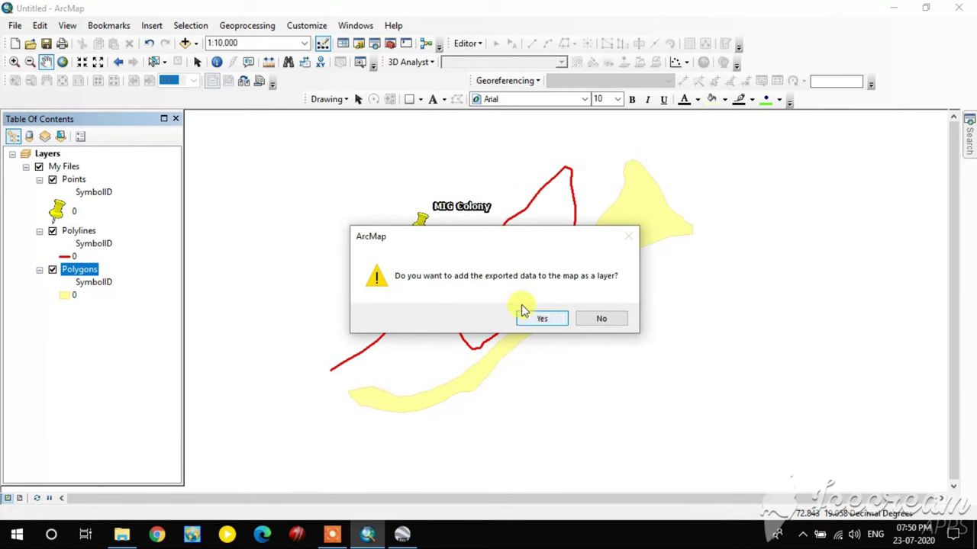
{"action": "left_click", "coordinate": [560, 318]}
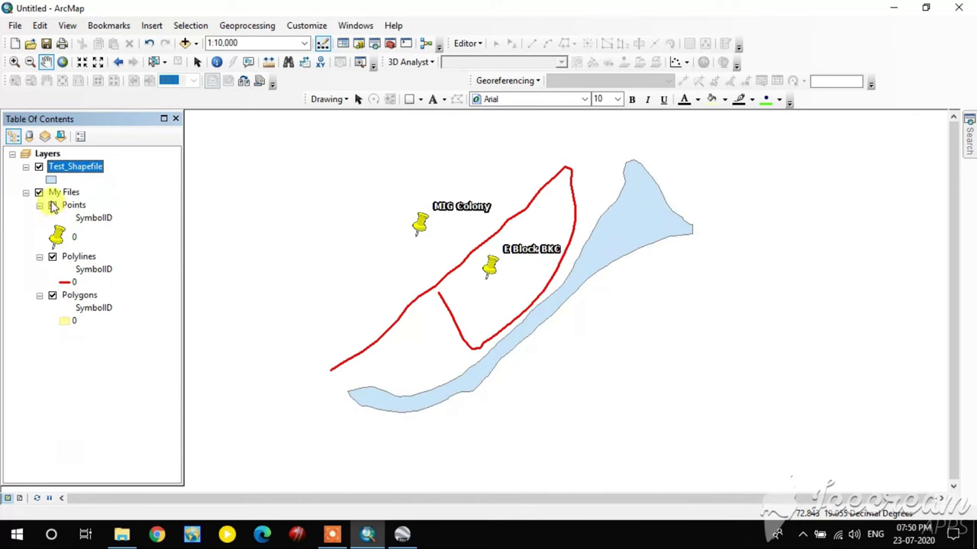
{"action": "left_click", "coordinate": [39, 192]}
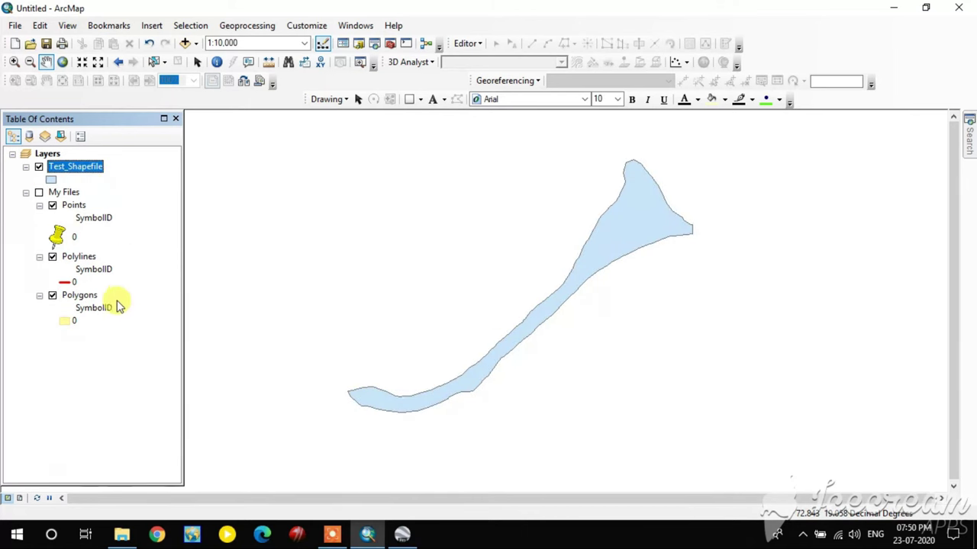
{"action": "left_click", "coordinate": [110, 364]}
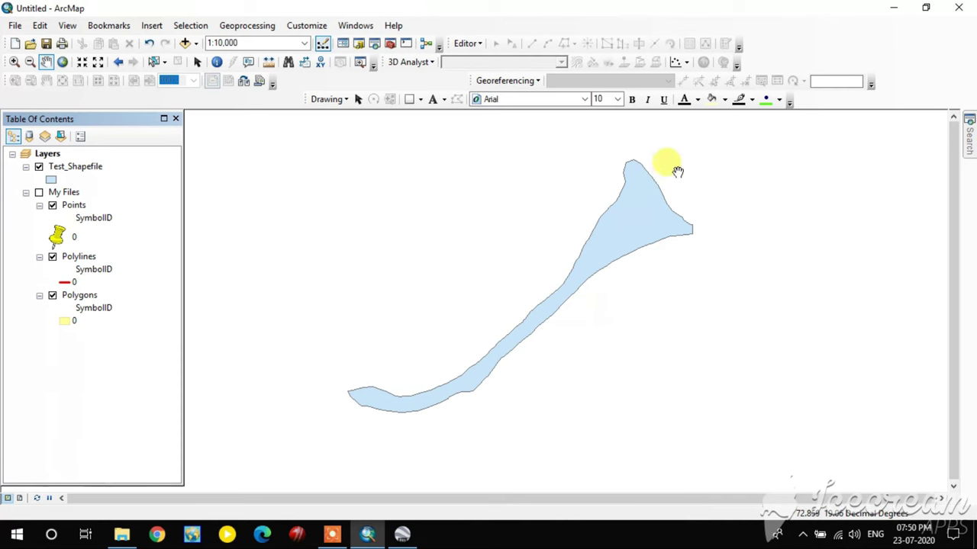
Step: Open Layer To KML from Conversion Tools > To KML with Test_Shapefile as input layer
{"action": "left_click", "coordinate": [390, 44]}
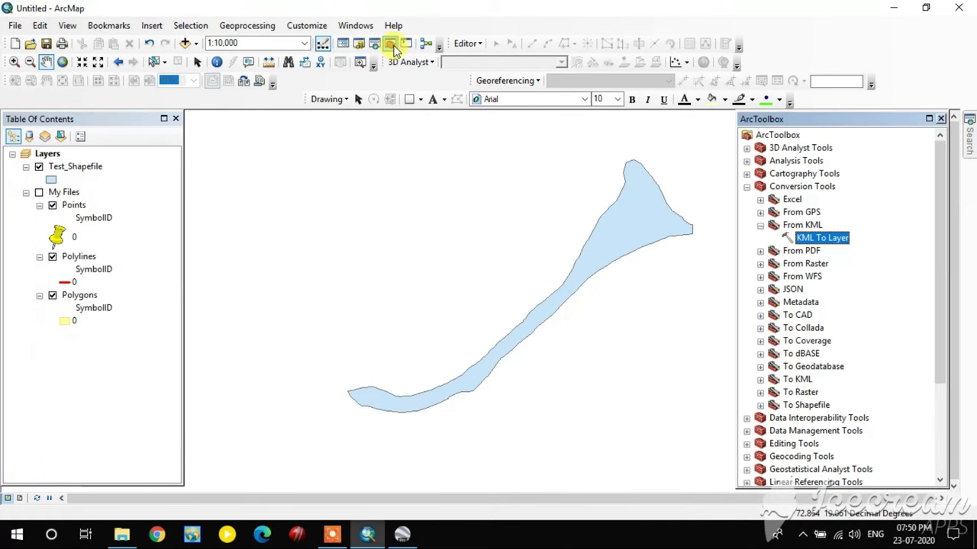
{"action": "left_click", "coordinate": [761, 227]}
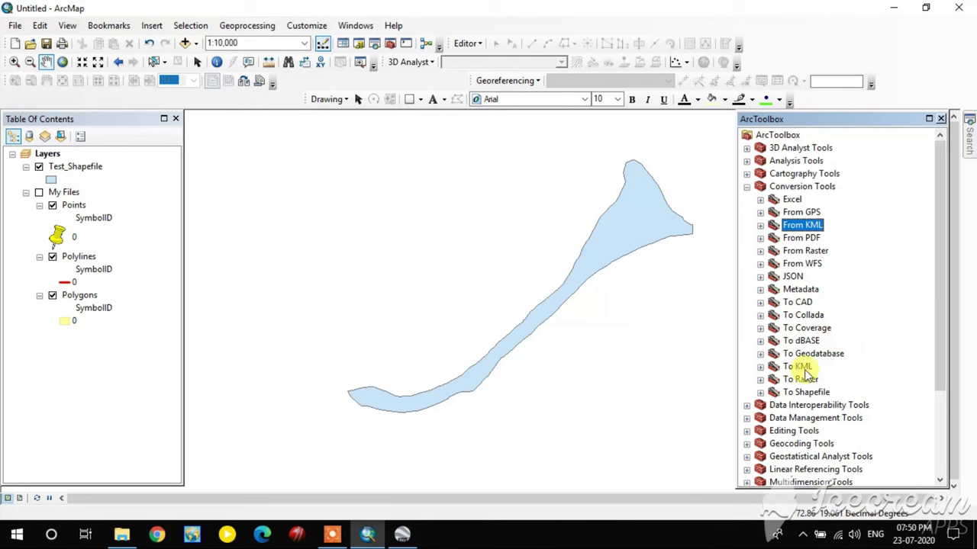
{"action": "left_click", "coordinate": [760, 367]}
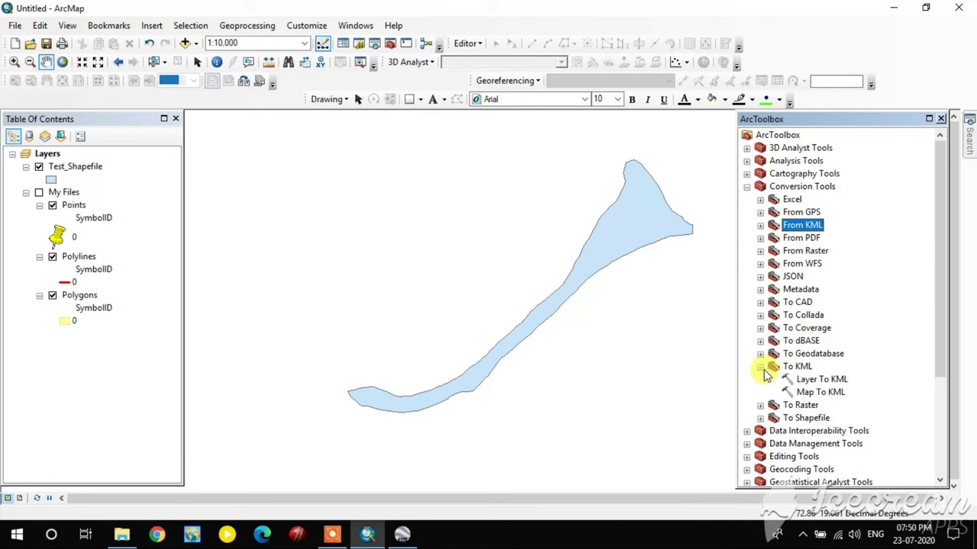
{"action": "double_click", "coordinate": [822, 380]}
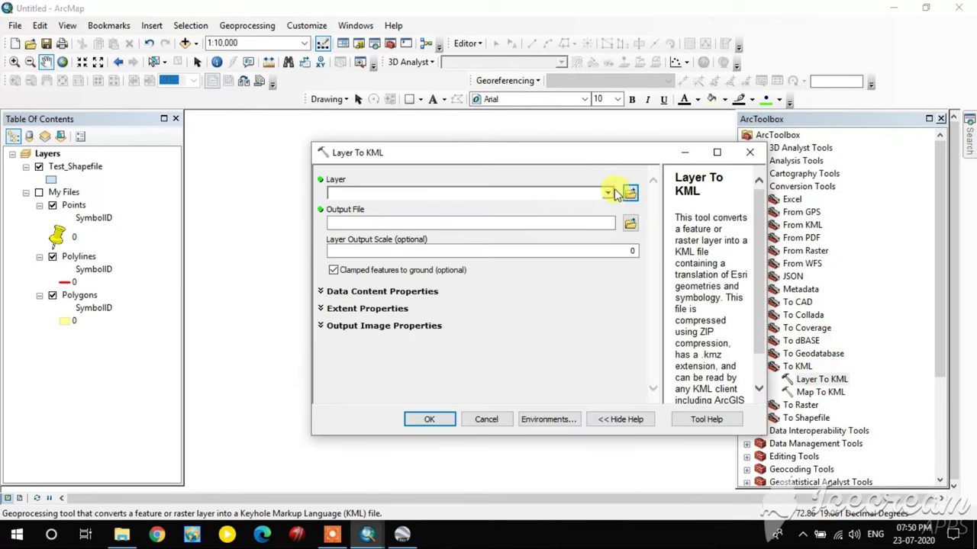
{"action": "left_click", "coordinate": [608, 194]}
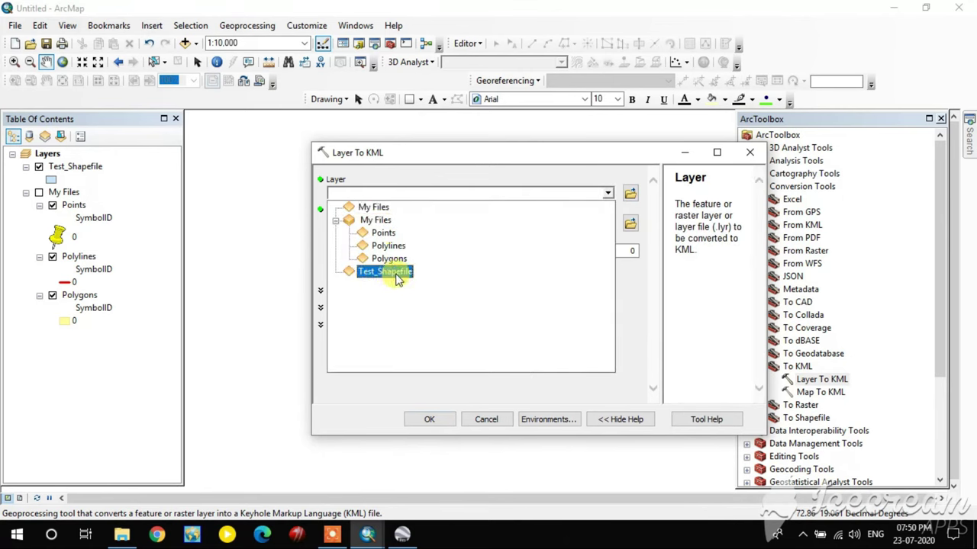
{"action": "left_click", "coordinate": [386, 272]}
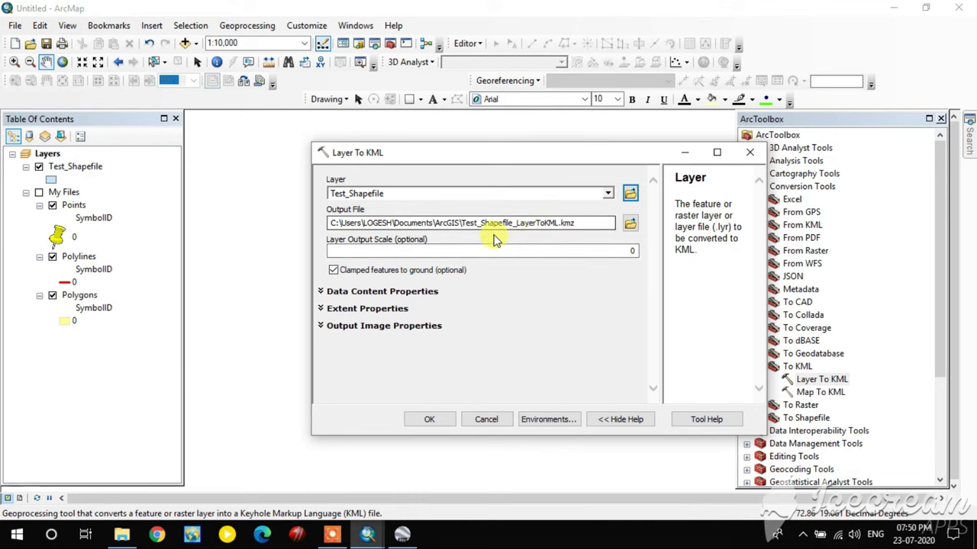
Step: Set the output file to E:\Analysis\Test Polygon.kmz and run the conversion
{"action": "left_click", "coordinate": [630, 224]}
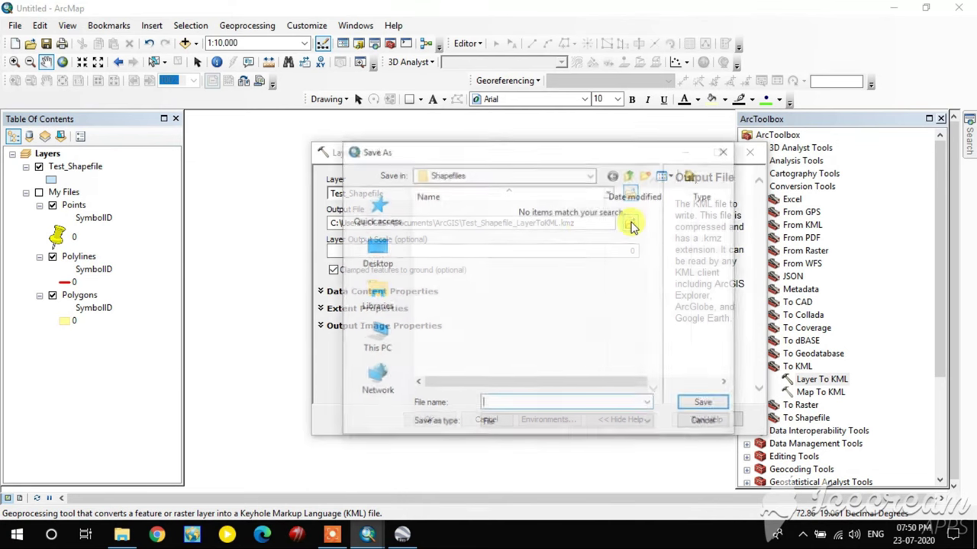
{"action": "left_click", "coordinate": [395, 332]}
{"action": "scroll", "coordinate": [493, 290], "scroll_direction": "down", "scroll_amount": 5}
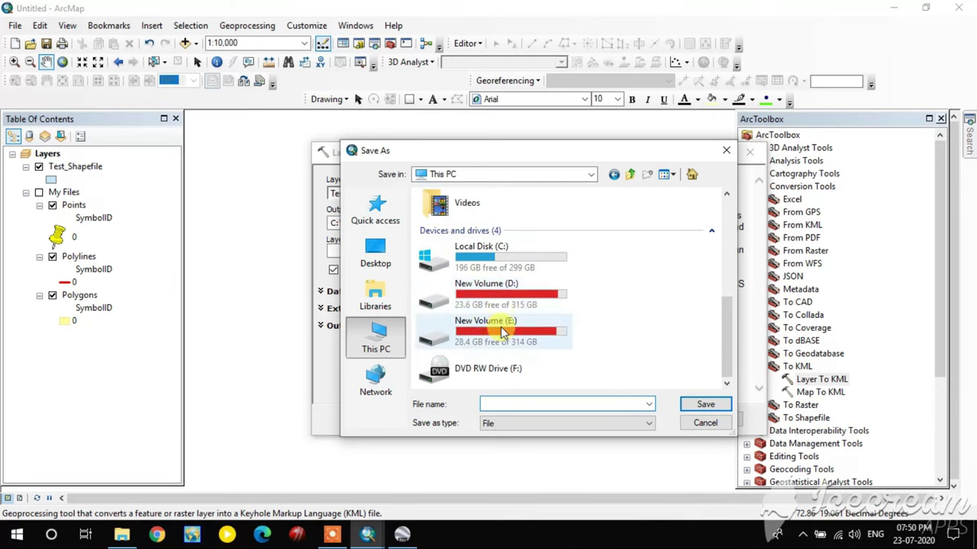
{"action": "double_click", "coordinate": [502, 330]}
{"action": "double_click", "coordinate": [466, 211]}
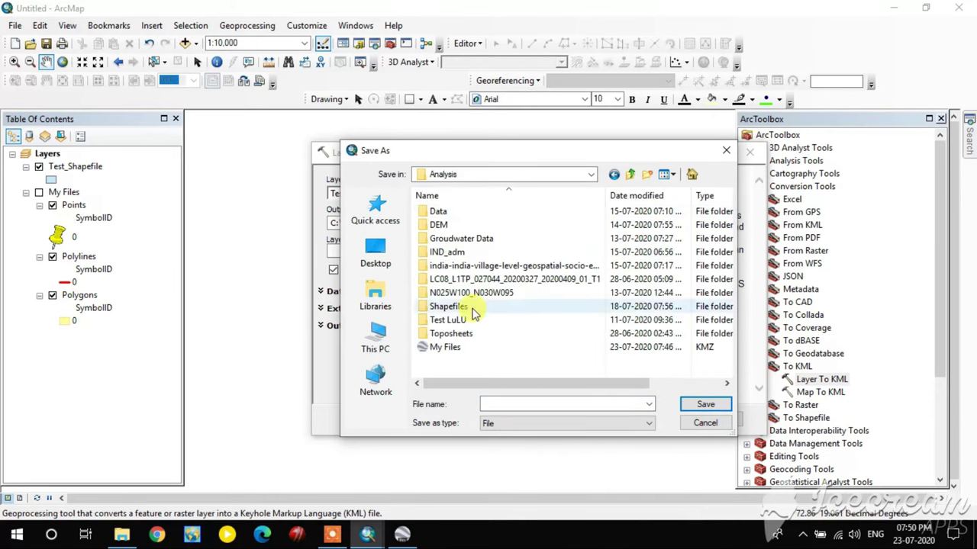
{"action": "left_click", "coordinate": [509, 405]}
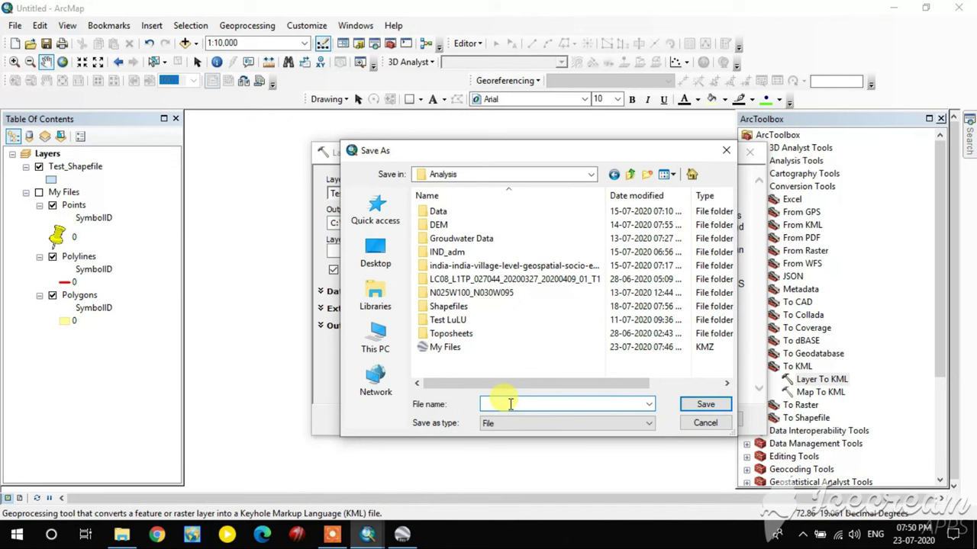
{"action": "type", "text": "Test "}
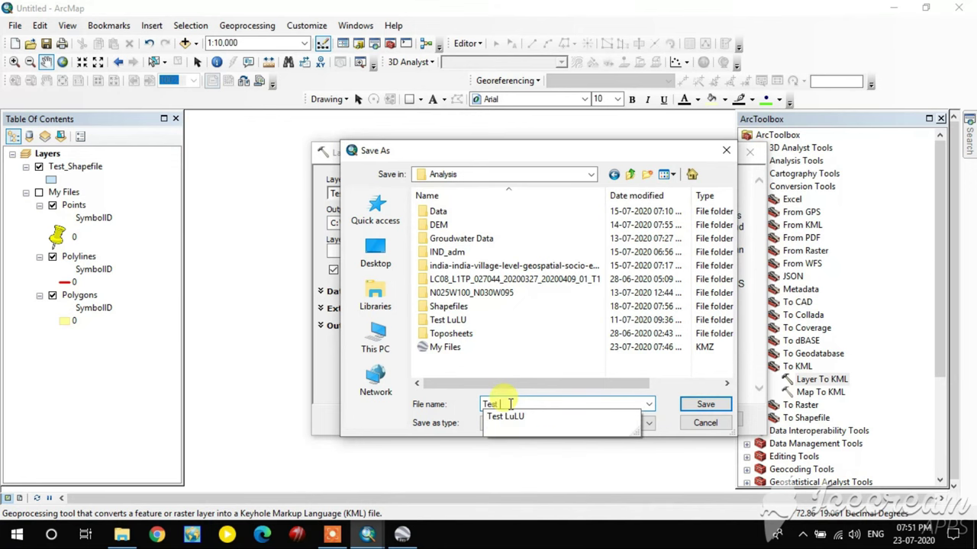
{"action": "type", "text": "Polygon"}
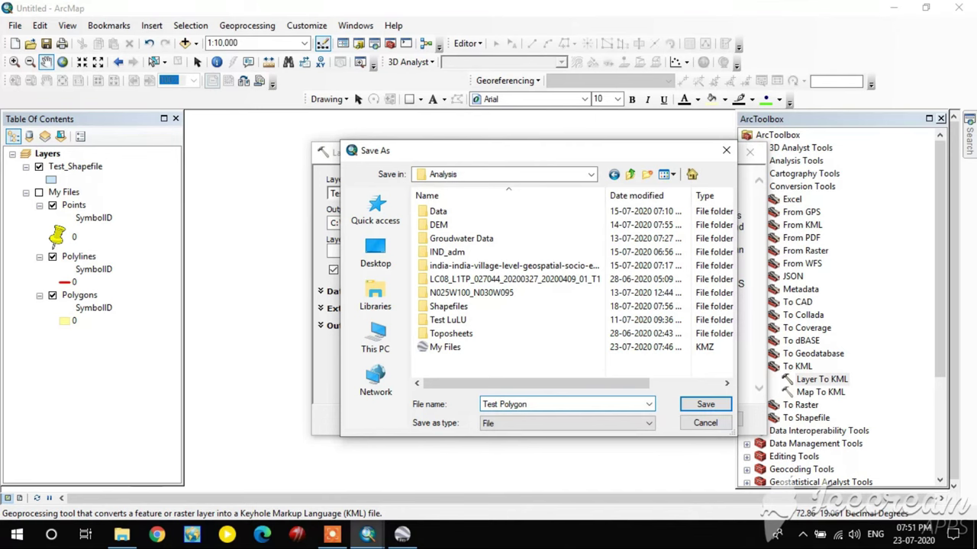
{"action": "left_click", "coordinate": [689, 405]}
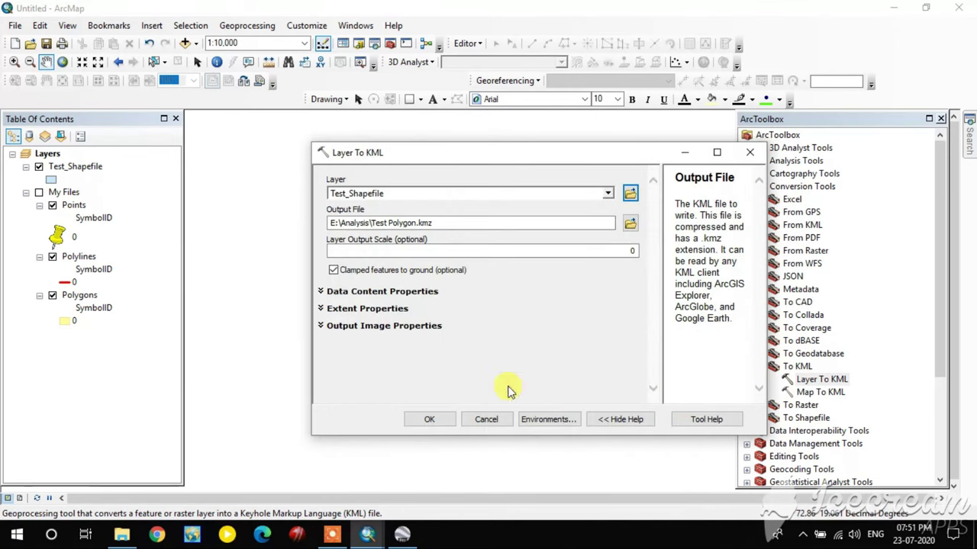
{"action": "left_click", "coordinate": [426, 420]}
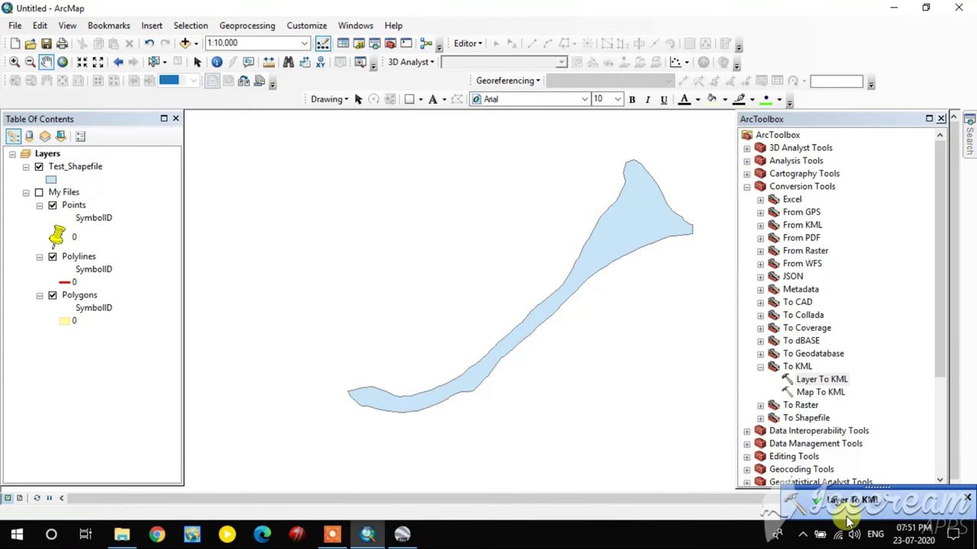
Step: Refresh the Analysis folder listing in File Explorer to check for the new output
{"action": "left_click", "coordinate": [122, 534]}
{"action": "right_click", "coordinate": [667, 275]}
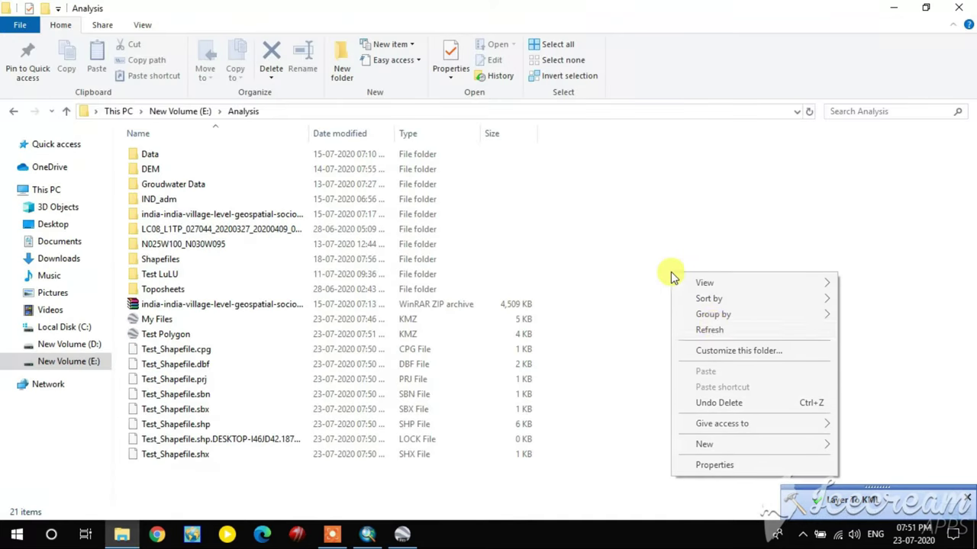
{"action": "left_click", "coordinate": [702, 327]}
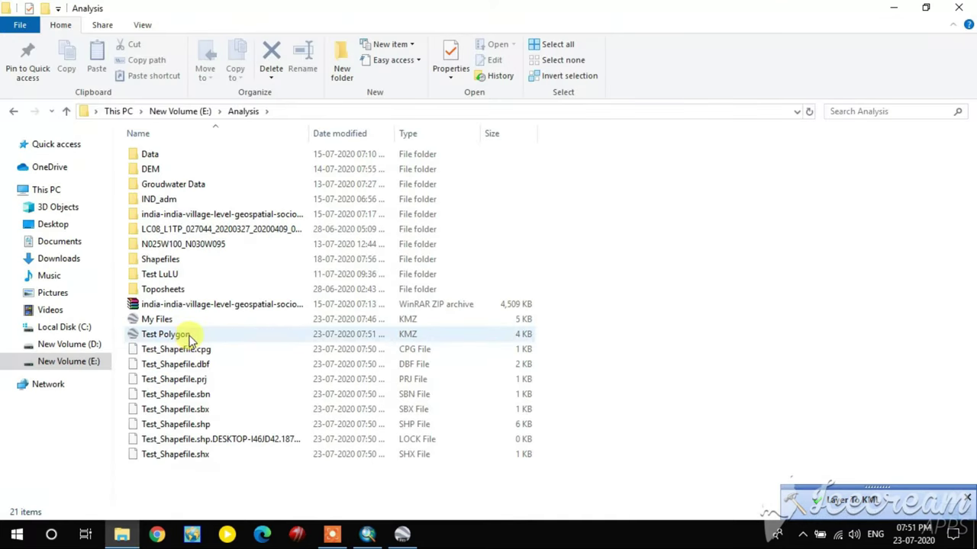
Step: Hide the My Files features, close Google Earth Pro, and refresh the Analysis folder again
{"action": "left_click", "coordinate": [400, 536]}
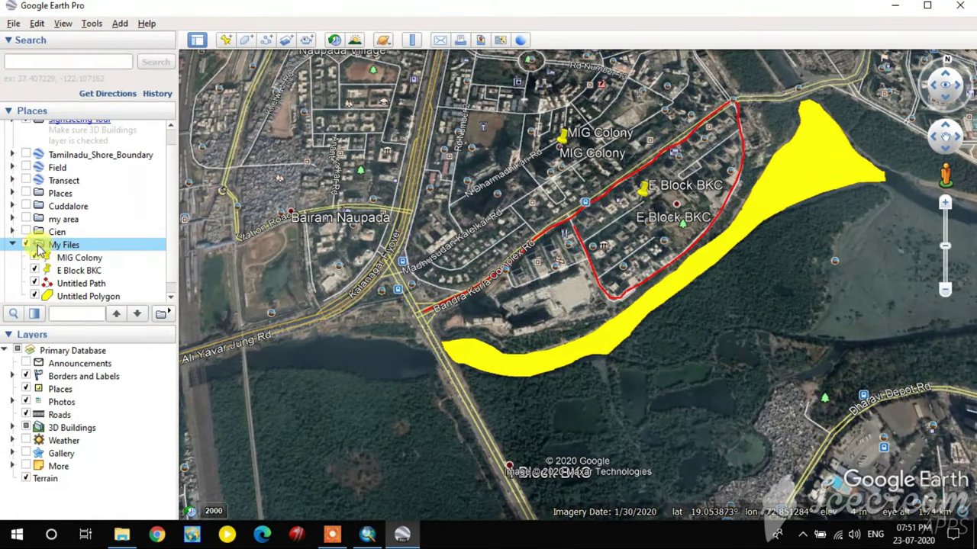
{"action": "left_click", "coordinate": [26, 245]}
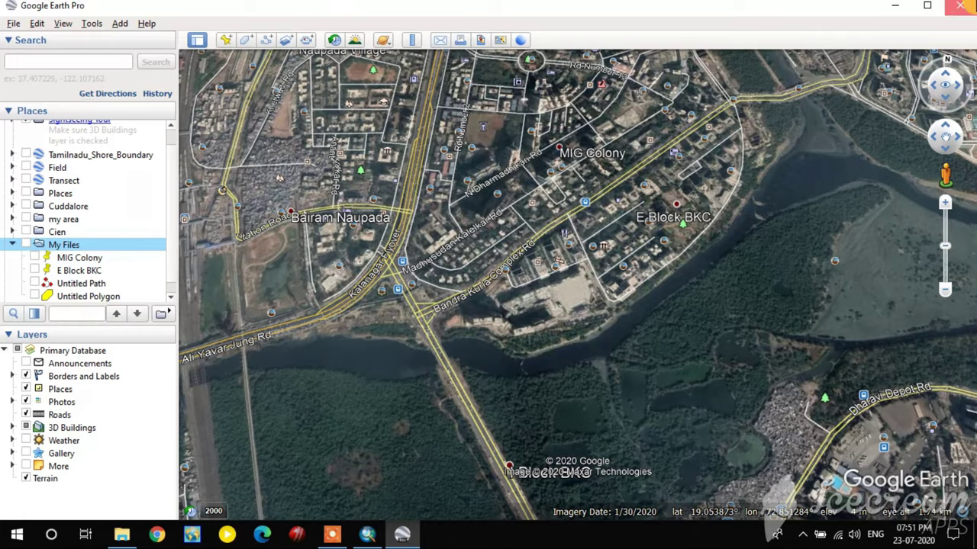
{"action": "left_click", "coordinate": [960, 6]}
{"action": "right_click", "coordinate": [648, 309]}
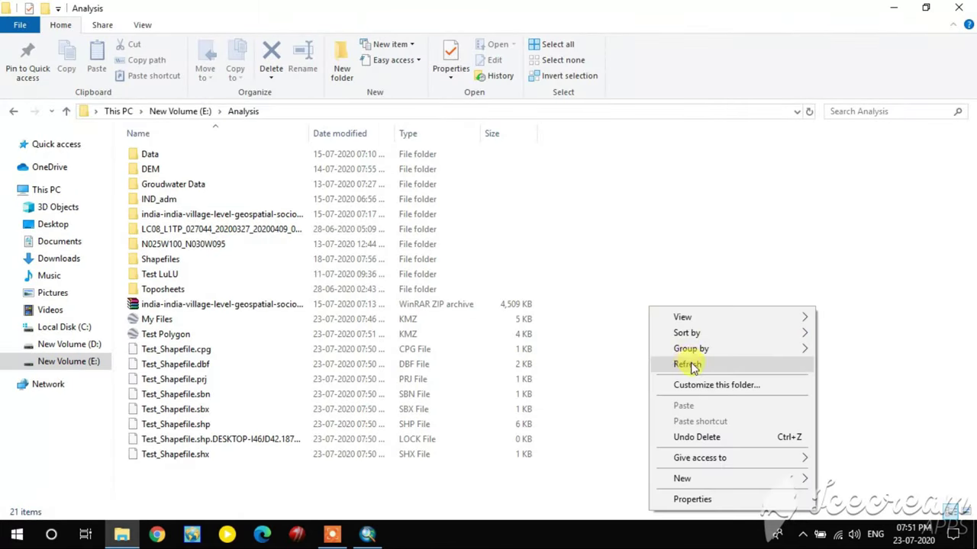
{"action": "left_click", "coordinate": [687, 365]}
Step: Open Test Polygon.kmz in Google Earth Pro with My Files hidden, zooming in on the pale blue creek polygon
{"action": "double_click", "coordinate": [262, 335]}
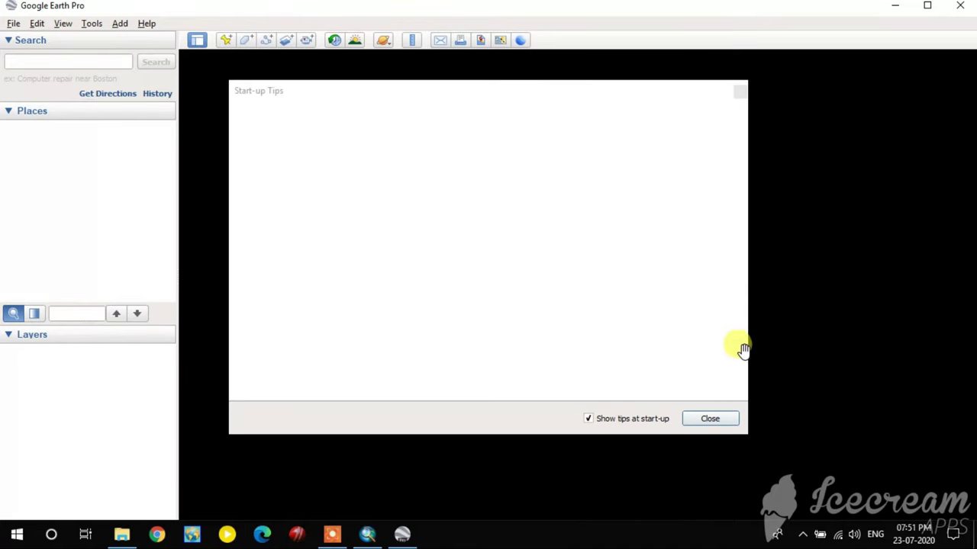
{"action": "left_click", "coordinate": [709, 421]}
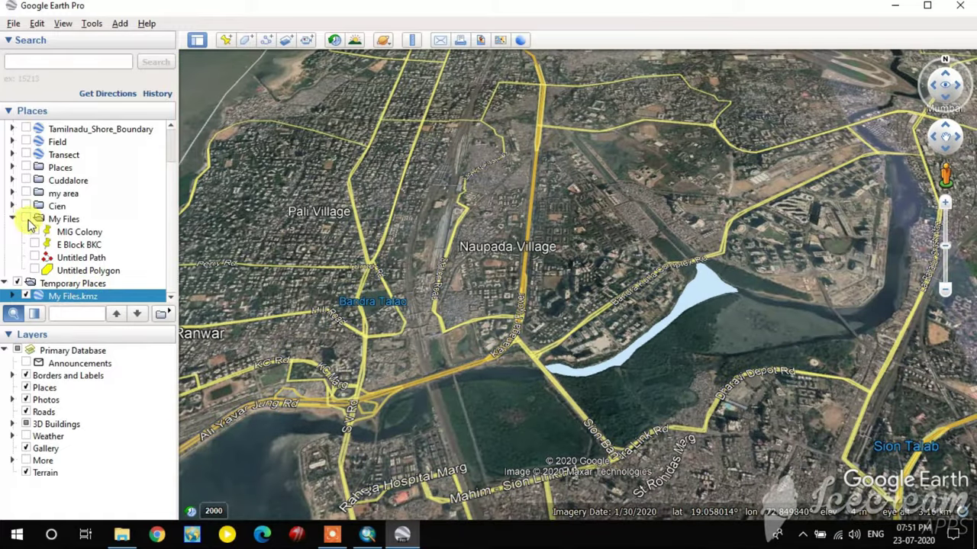
{"action": "left_click", "coordinate": [26, 219]}
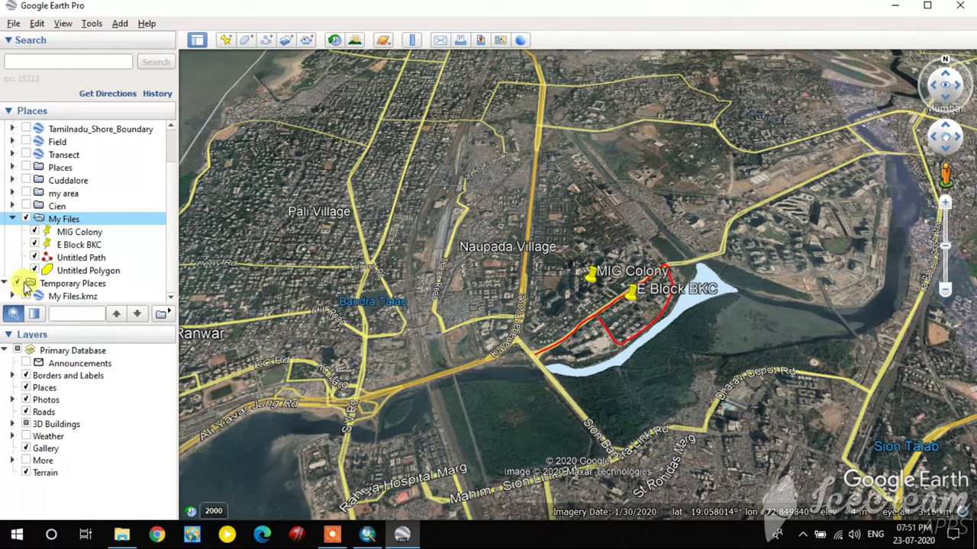
{"action": "left_click", "coordinate": [28, 284]}
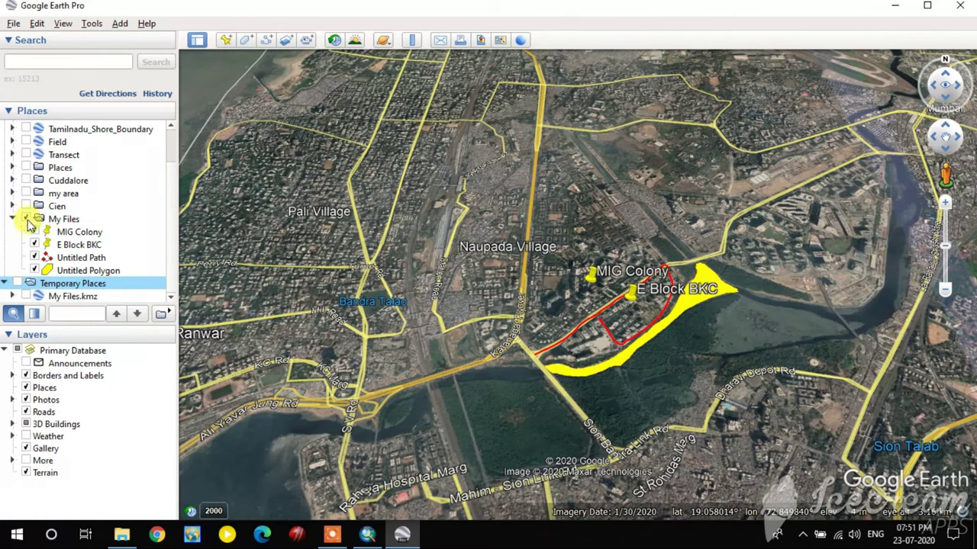
{"action": "left_click", "coordinate": [26, 219]}
{"action": "left_click", "coordinate": [28, 282]}
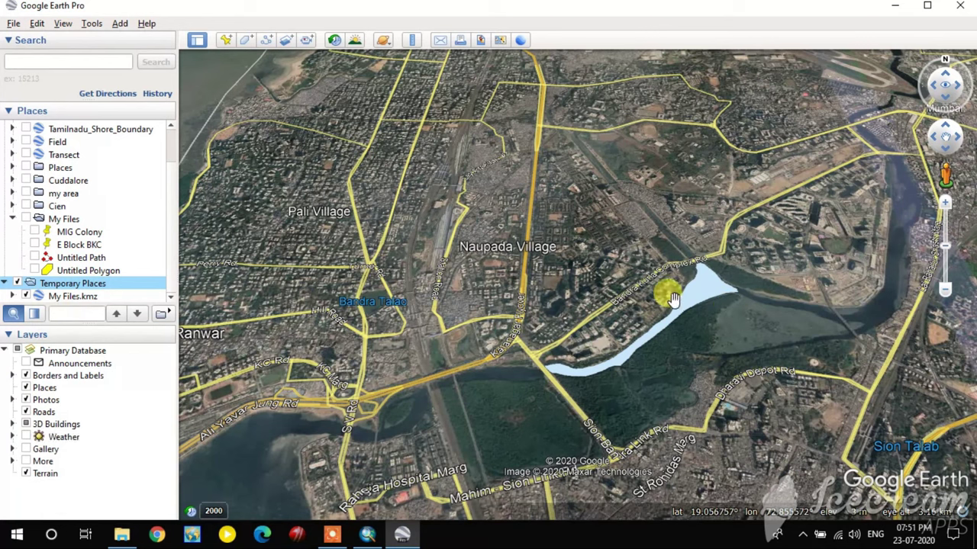
{"action": "scroll", "coordinate": [654, 299], "scroll_direction": "up", "scroll_amount": 3}
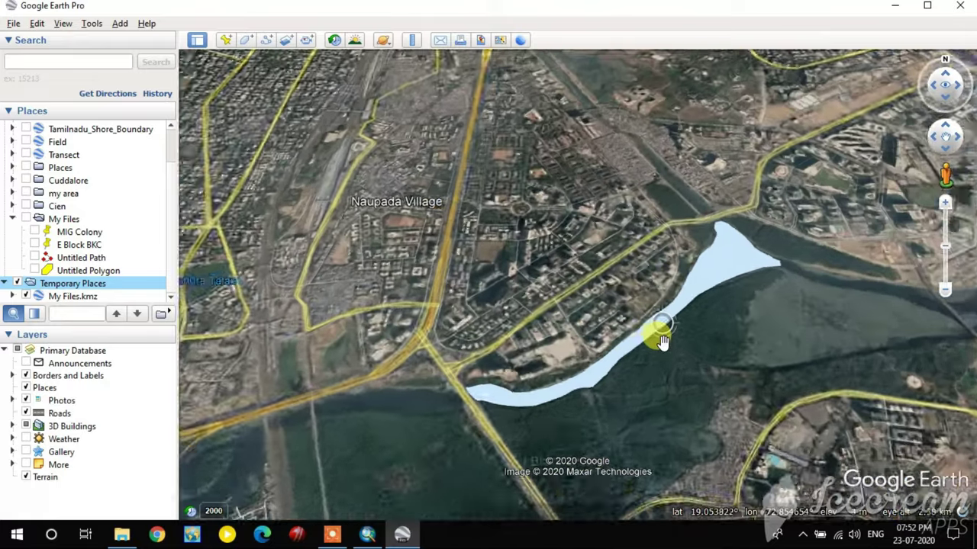